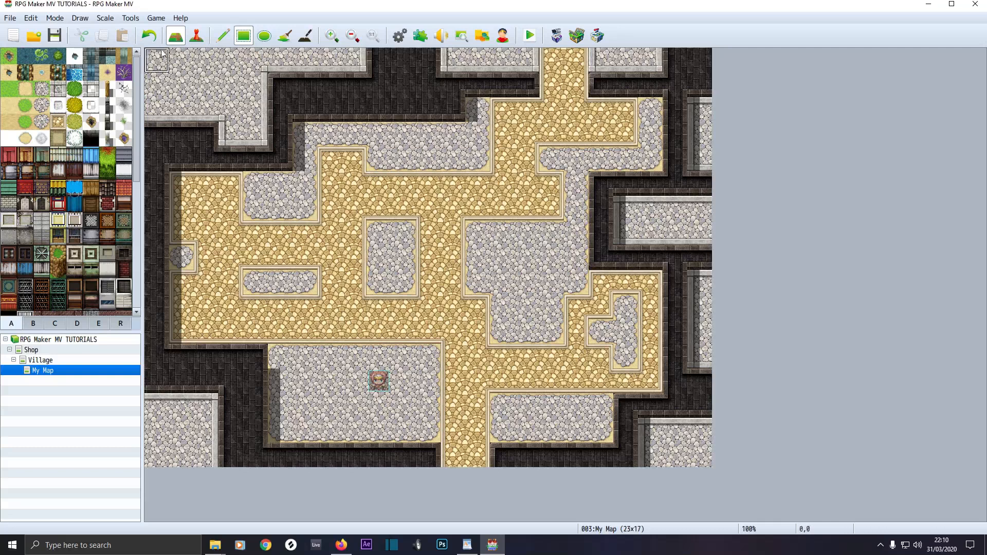
# Switch to event editing and create a new event on map tile 9,8, inside the central grey stone block
pyautogui.click(196, 36)
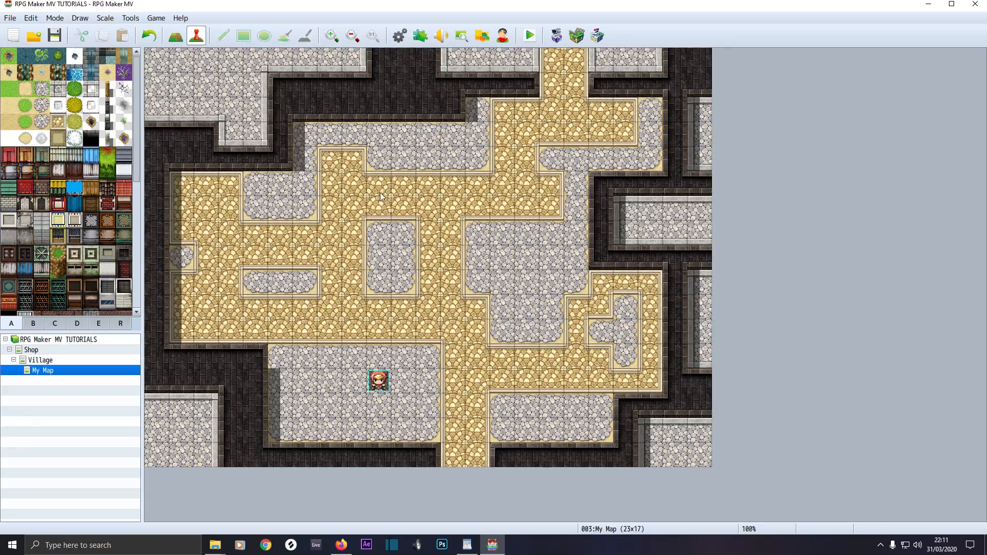
pyautogui.click(378, 257)
pyautogui.doubleClick(378, 257)
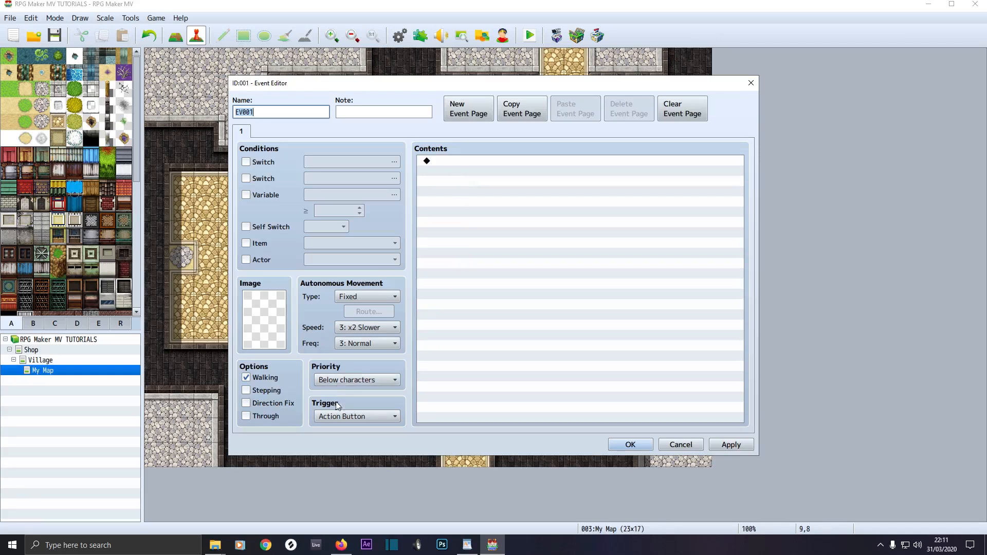
# Try the event triggers Player Touch, Event Touch, Autorun and Parallel in turn, then return the trigger to Action Button
pyautogui.moveTo(330, 419)
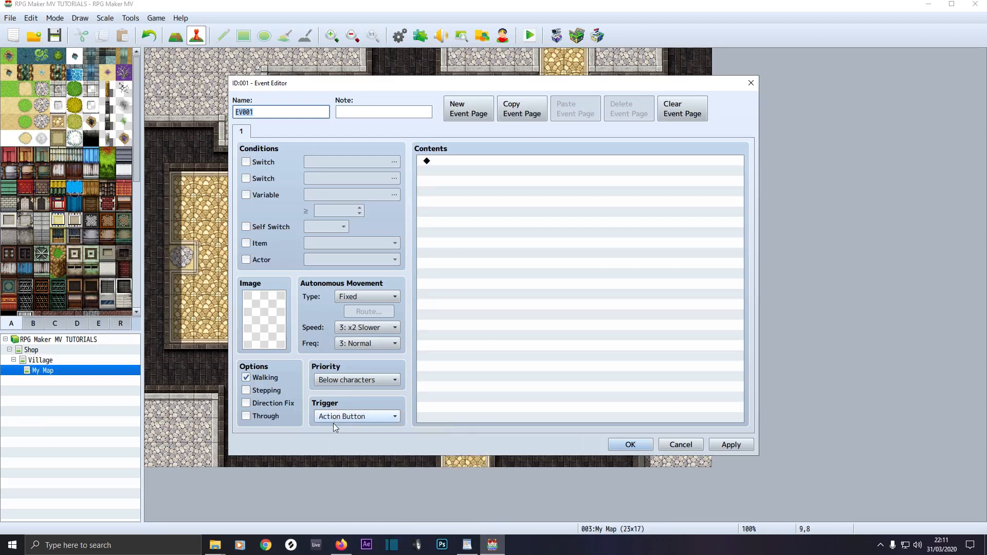
pyautogui.click(334, 416)
pyautogui.click(329, 438)
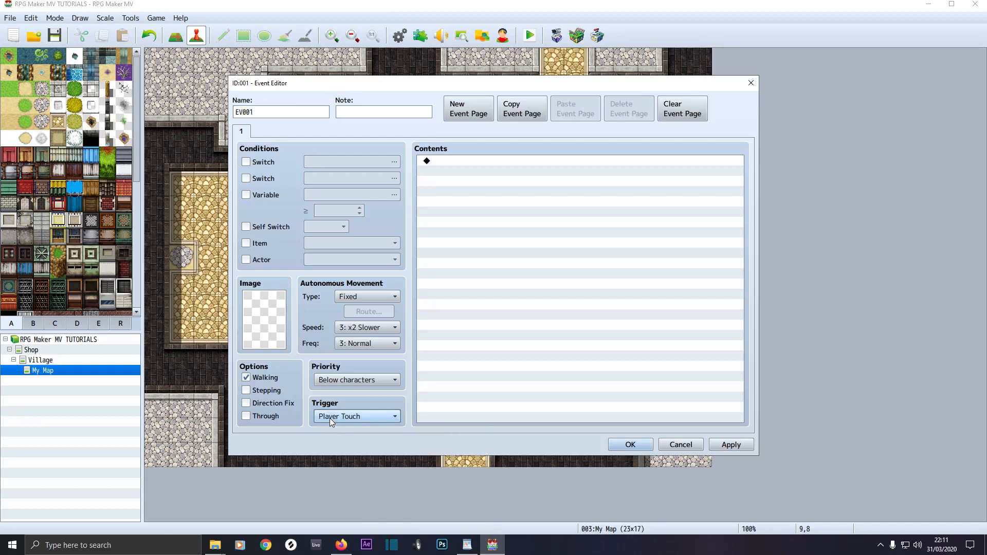
pyautogui.click(329, 418)
pyautogui.click(331, 450)
pyautogui.moveTo(338, 422)
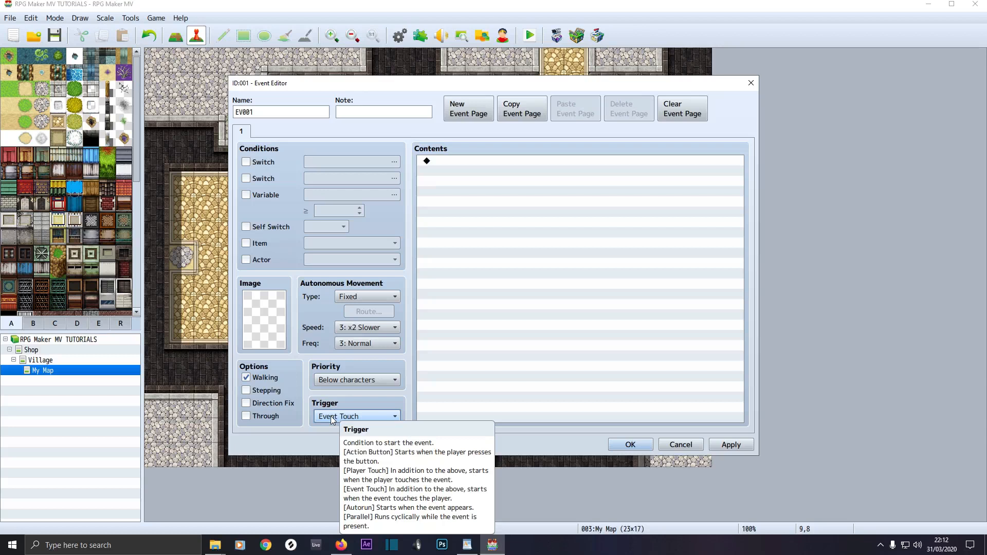
pyautogui.click(331, 415)
pyautogui.click(320, 462)
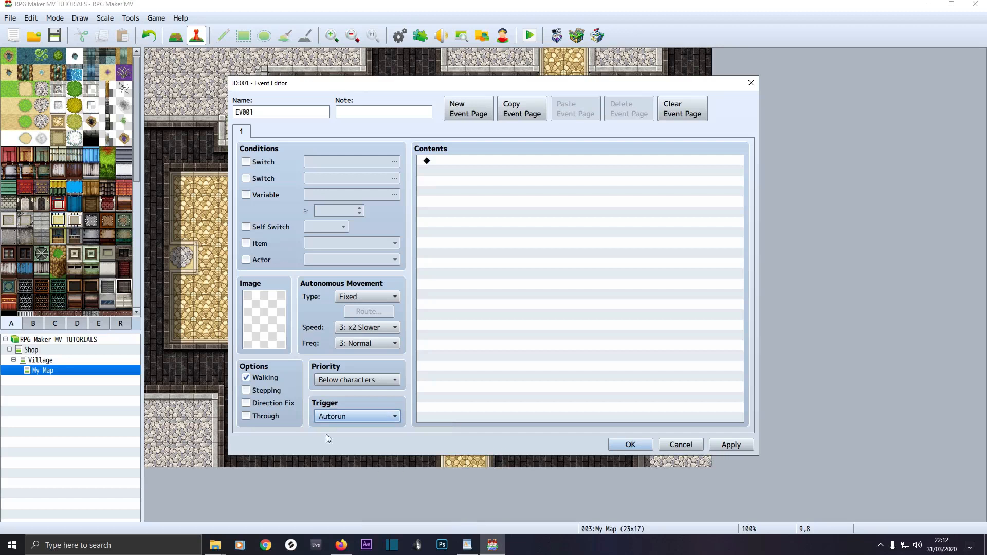
pyautogui.moveTo(327, 422)
pyautogui.click(349, 416)
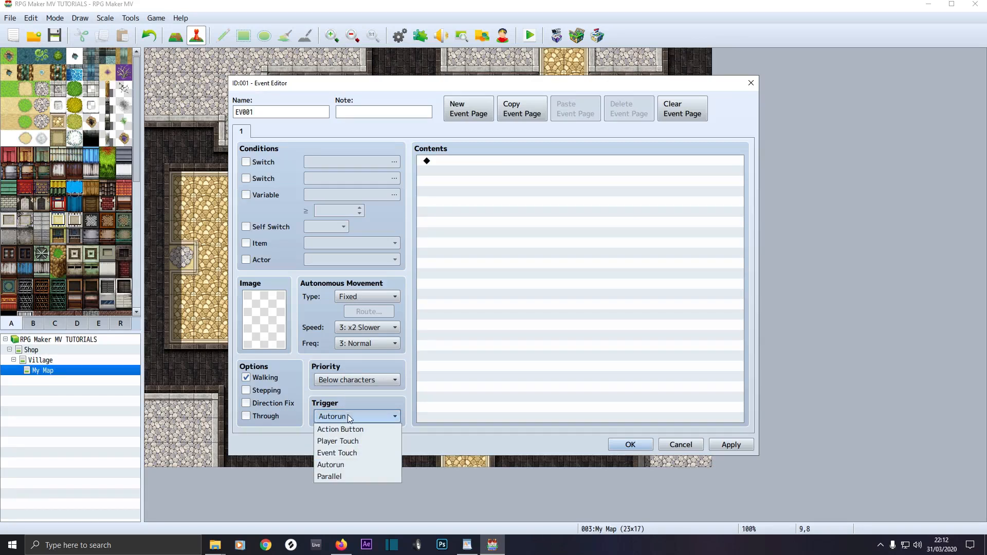
pyautogui.click(331, 476)
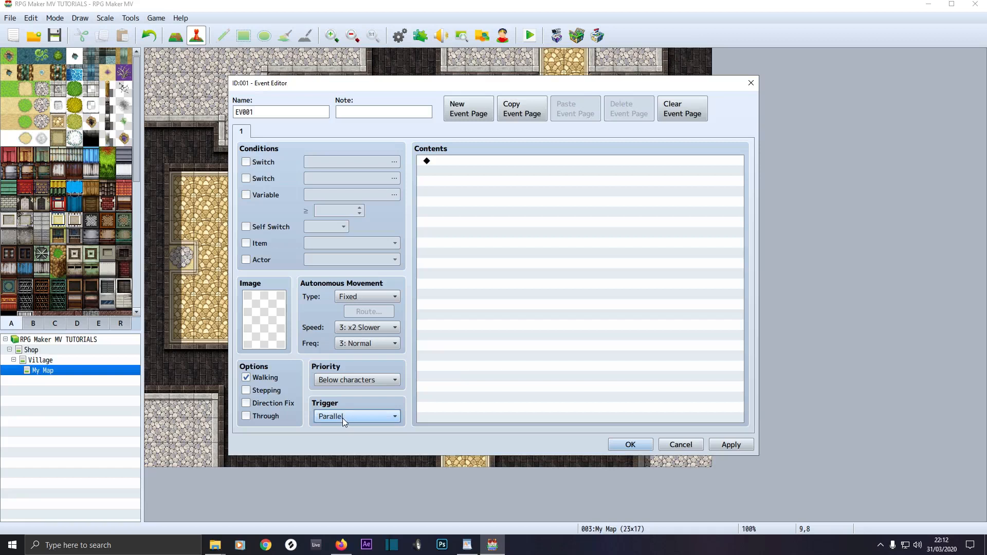
pyautogui.moveTo(342, 417)
pyautogui.click(332, 416)
pyautogui.click(327, 428)
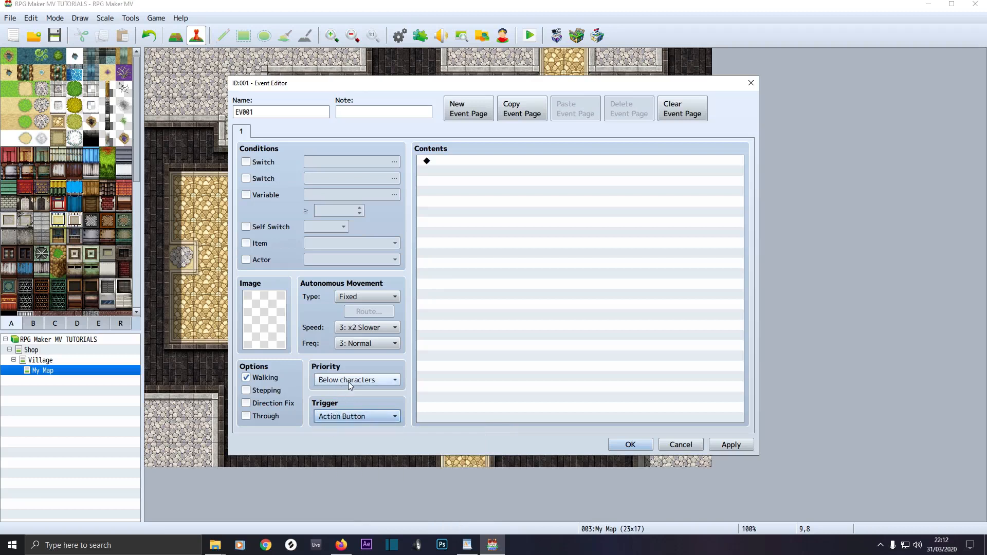
# Try the event priorities Same as characters and Above characters, and settle on Same as characters
pyautogui.moveTo(347, 381)
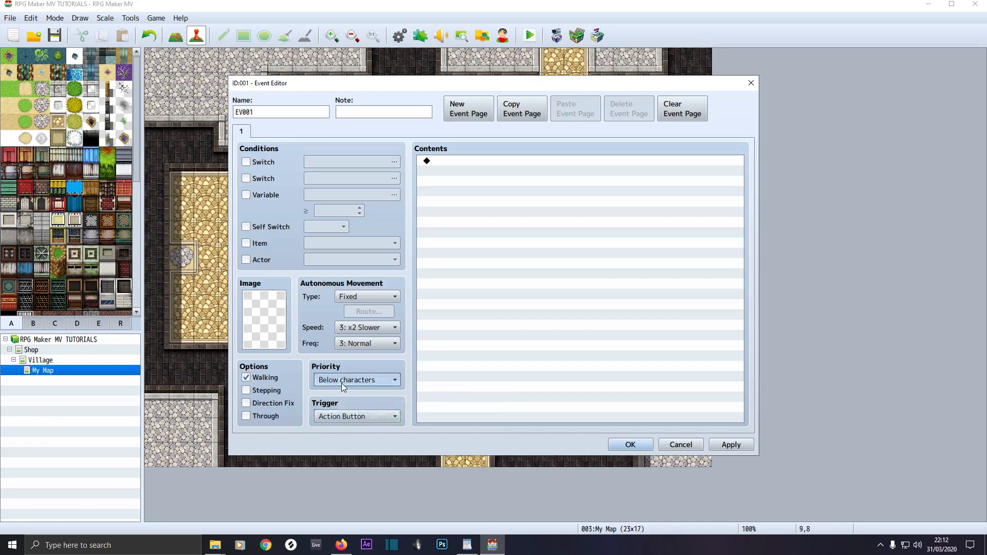
pyautogui.click(341, 383)
pyautogui.click(335, 406)
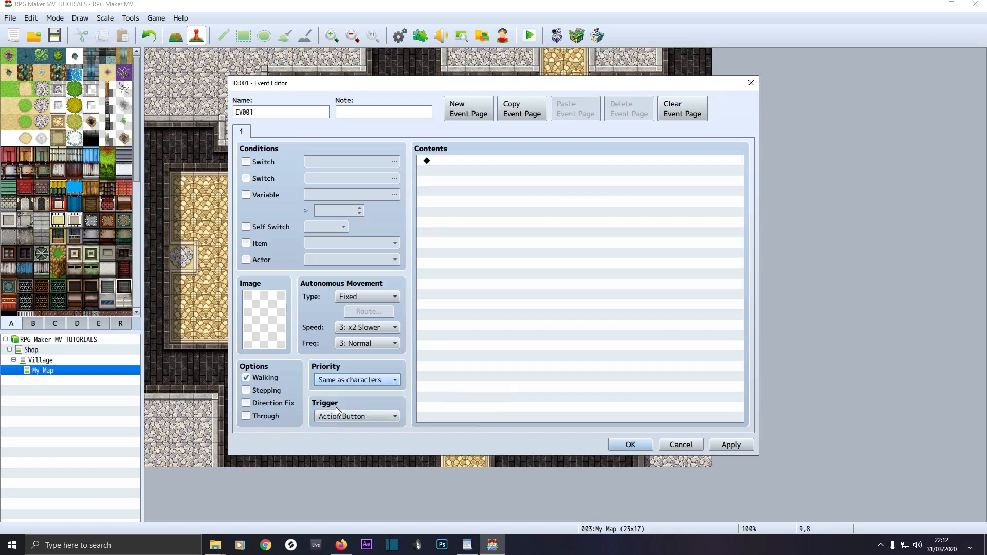
pyautogui.click(338, 381)
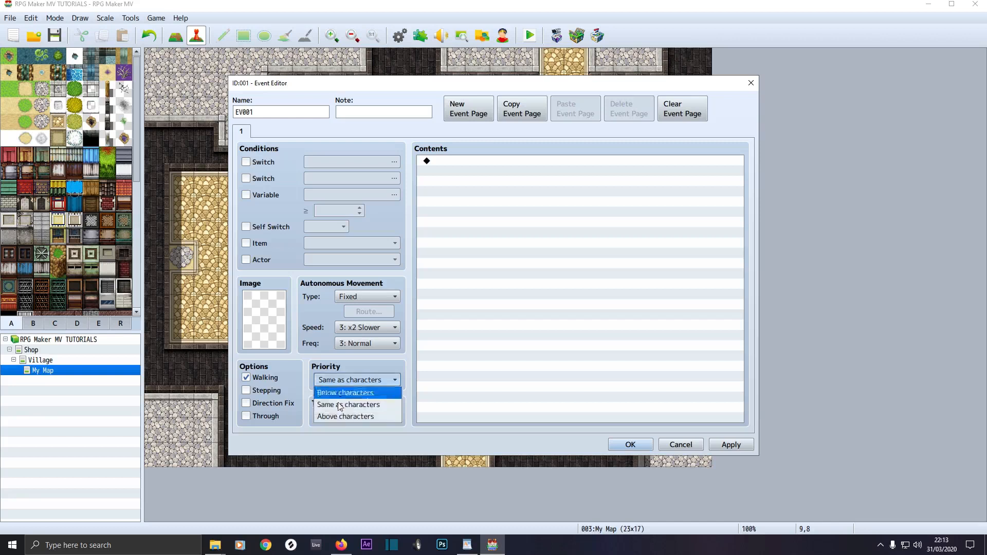
pyautogui.click(335, 417)
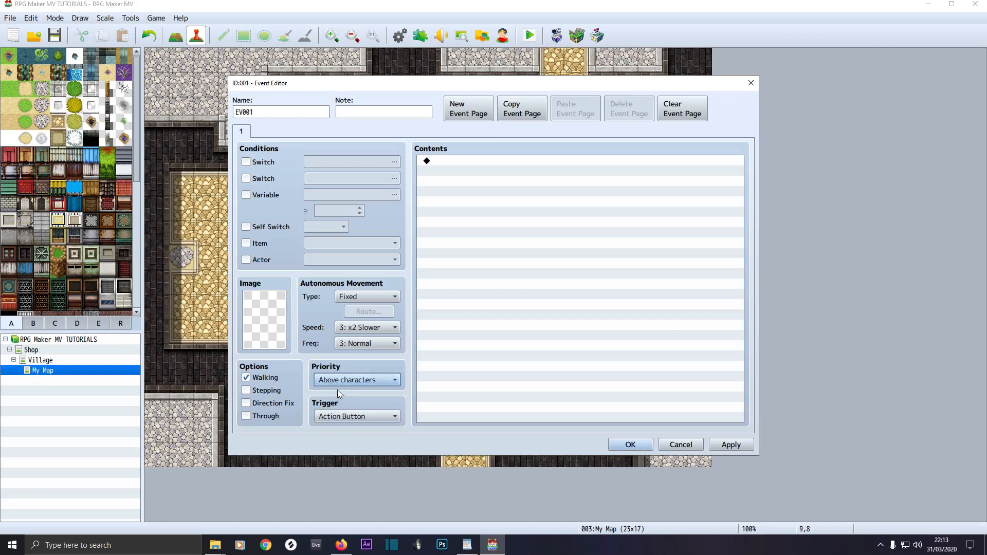
pyautogui.click(337, 383)
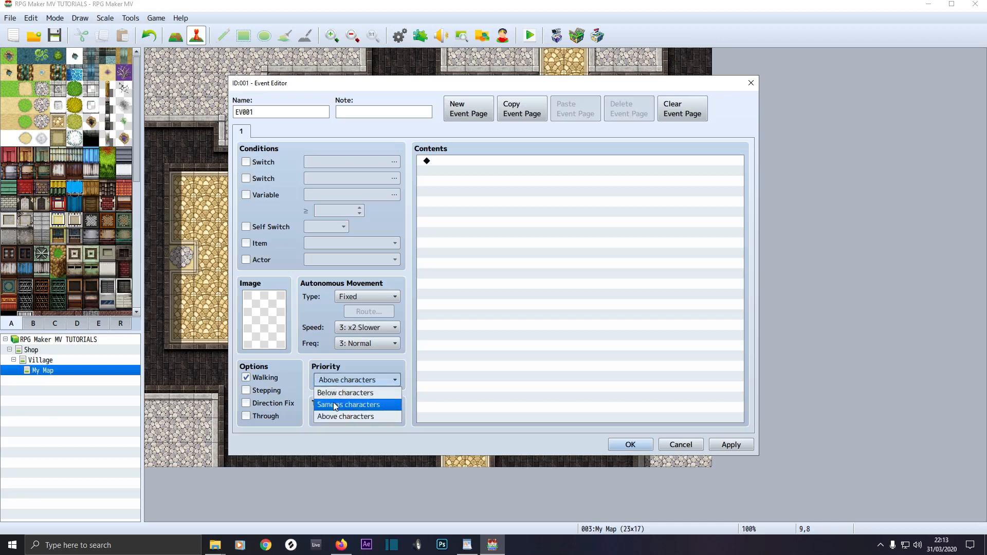
pyautogui.click(335, 406)
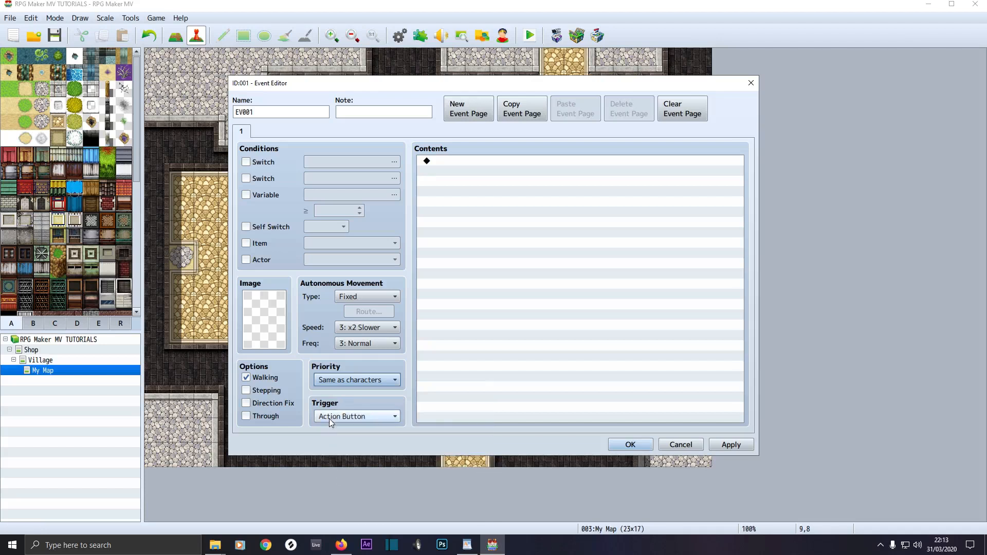
# Try Player Touch as the event trigger and switch it back to Action Button
pyautogui.click(329, 415)
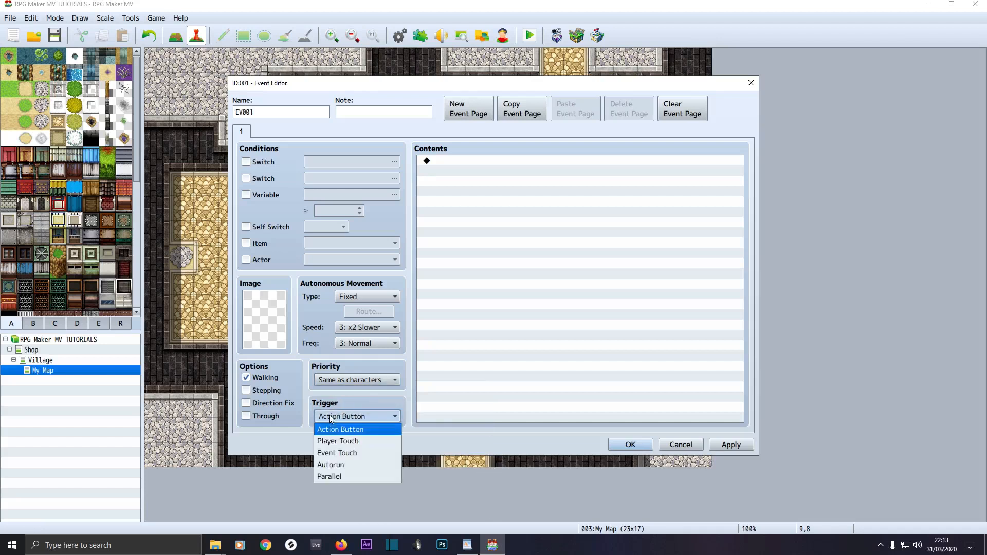
pyautogui.click(326, 441)
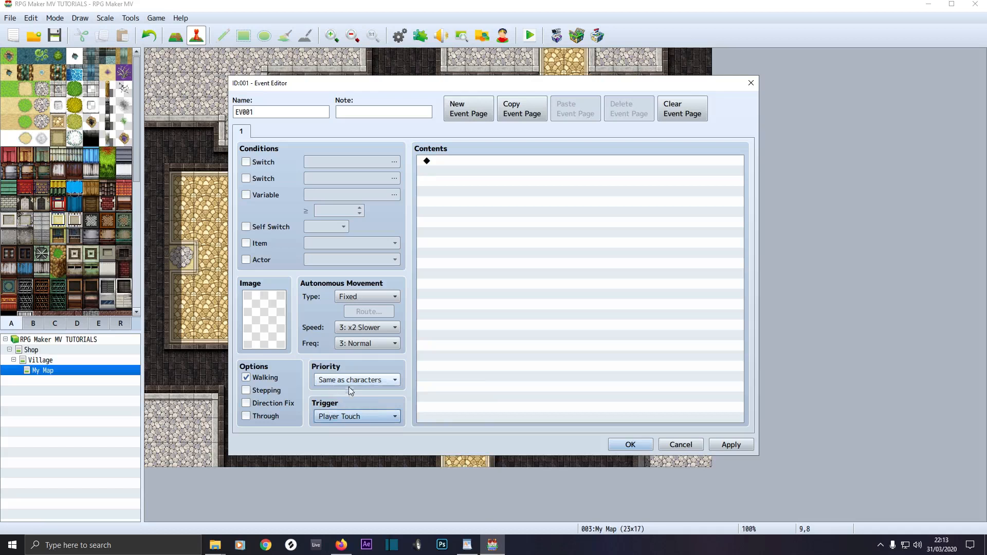
pyautogui.click(341, 418)
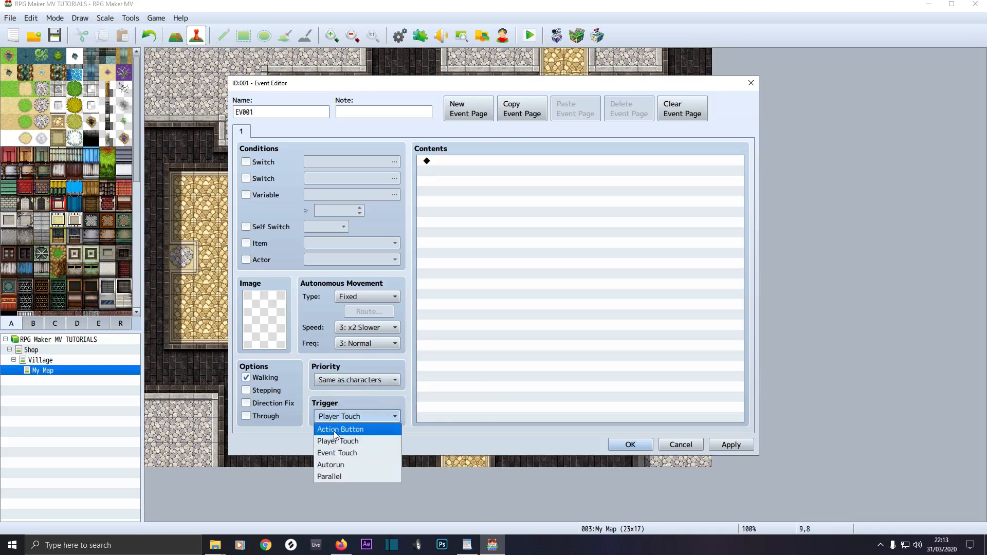
pyautogui.click(334, 431)
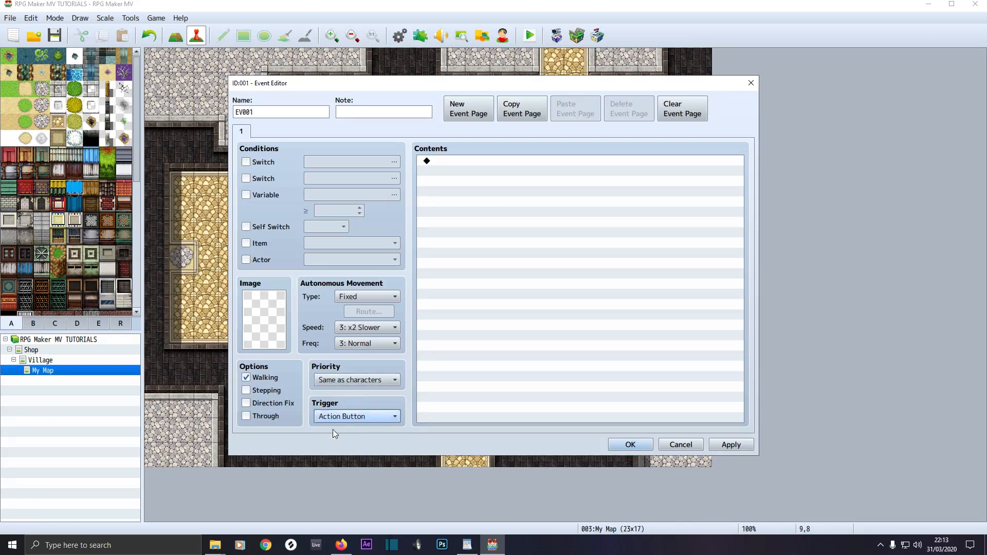
# Give the event the front-facing character with the yellow headwear from the first row of the People4 image set
pyautogui.doubleClick(264, 317)
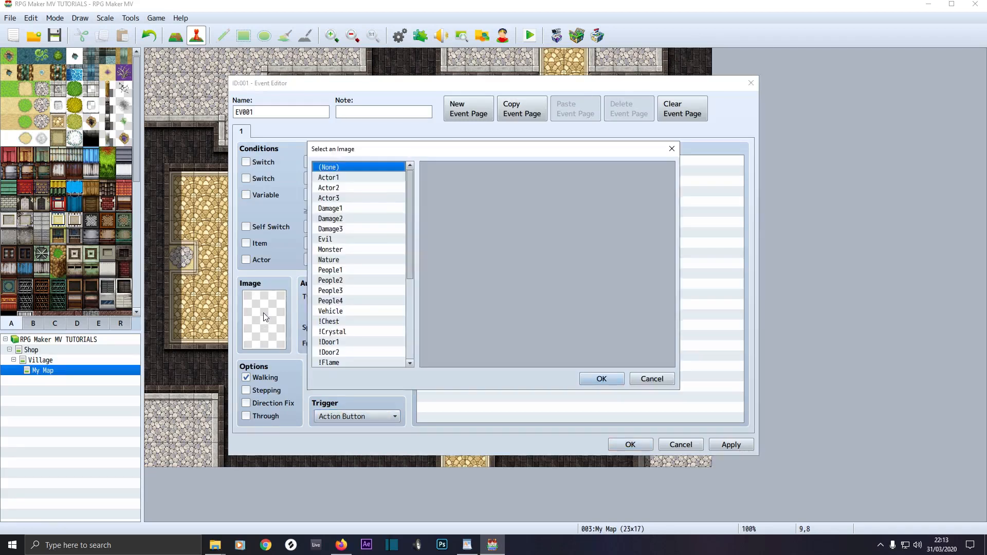
pyautogui.click(326, 302)
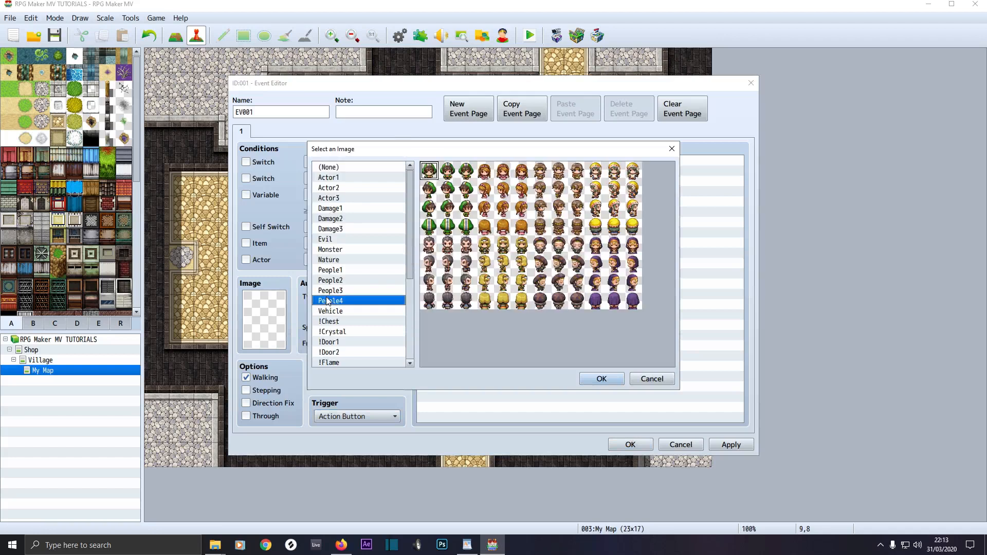
pyautogui.doubleClick(599, 175)
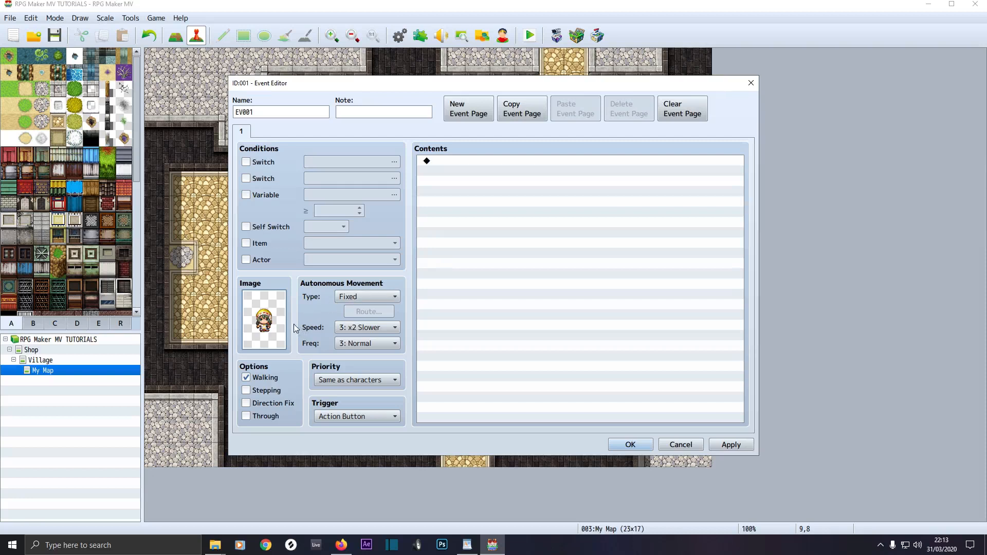
# Try Random and then Approach as the event's autonomous movement type
pyautogui.click(363, 297)
pyautogui.click(354, 310)
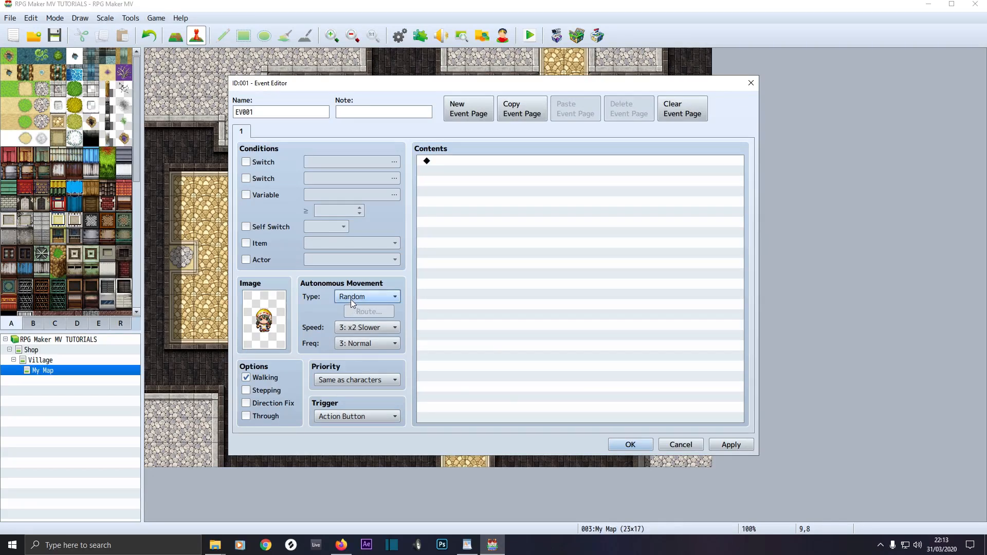
pyautogui.moveTo(351, 299)
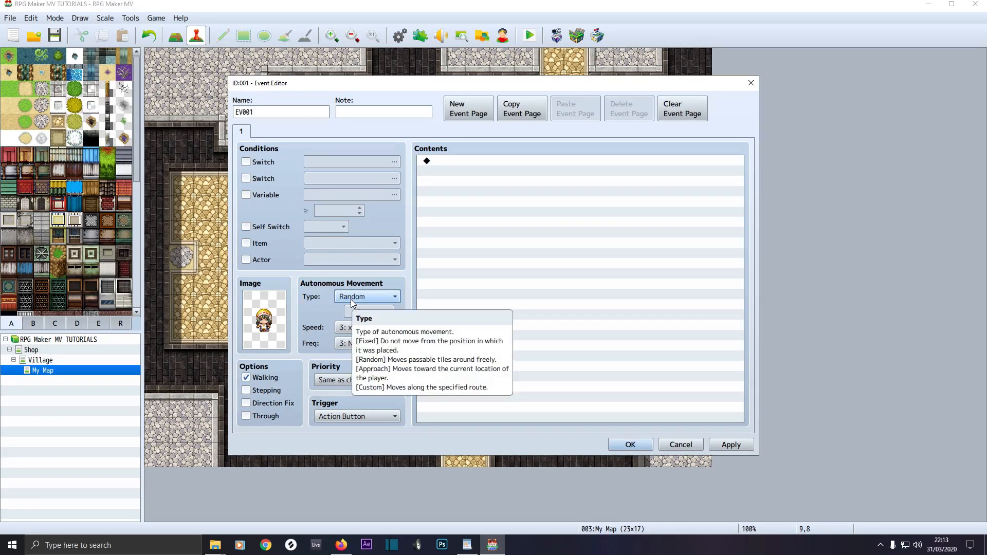
pyautogui.click(350, 299)
pyautogui.click(349, 325)
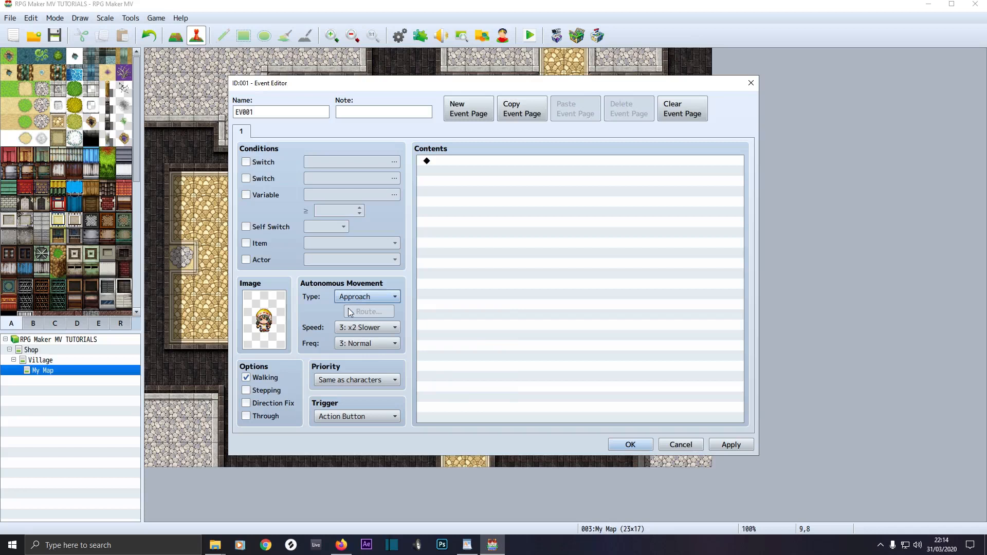
# Set the event's trigger to Event Touch
pyautogui.click(339, 416)
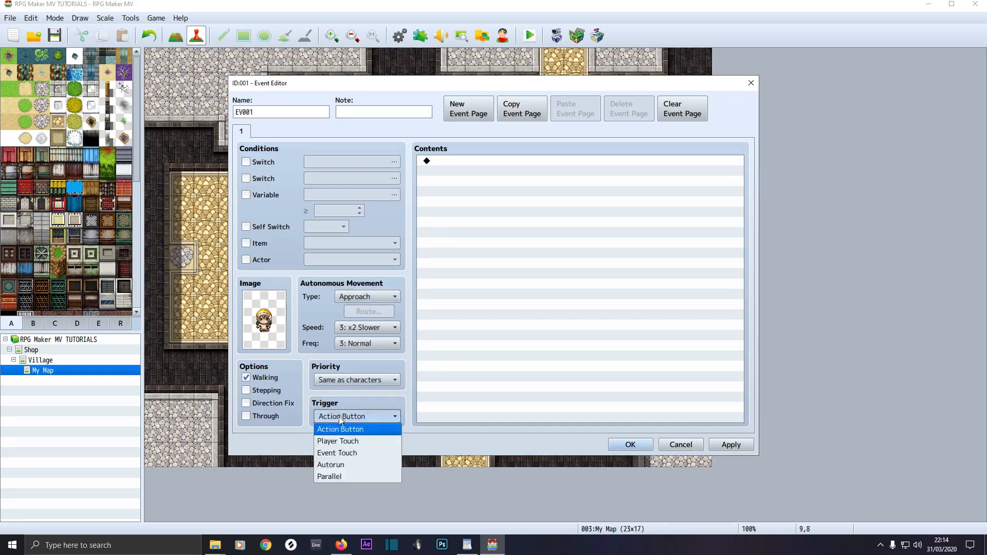
pyautogui.click(337, 453)
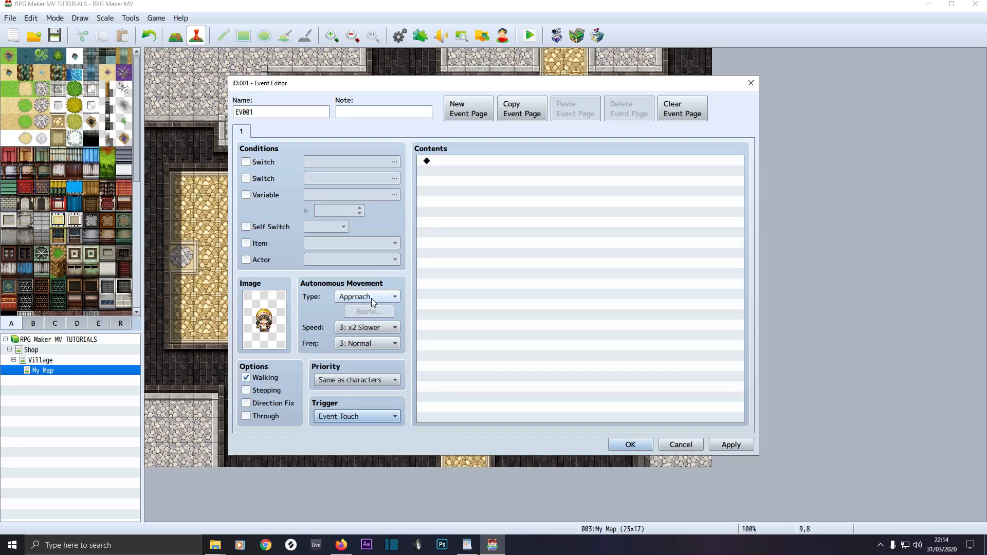
pyautogui.moveTo(372, 299)
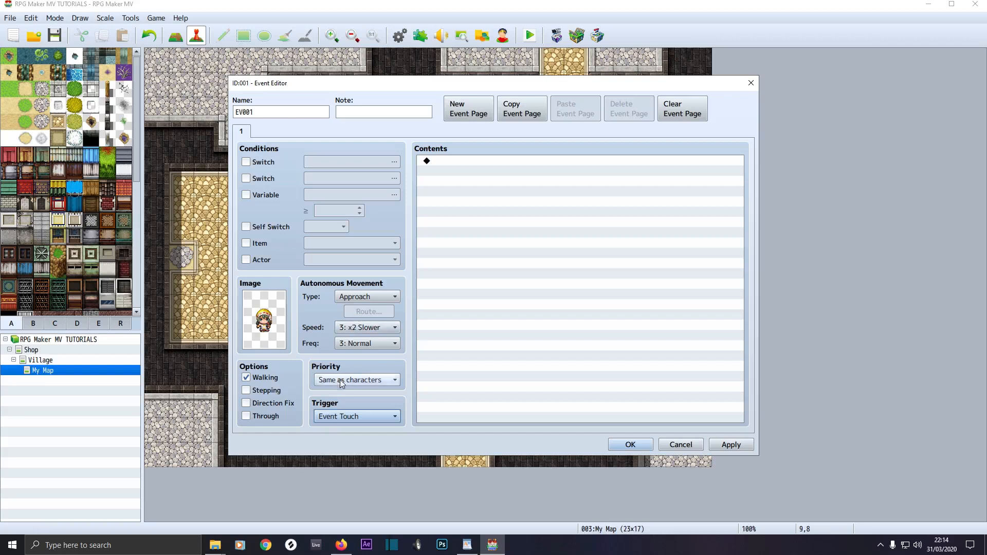
# Set the autonomous movement type to Custom and build a route of Move Down, Move Left, Move Up and Move Right
pyautogui.click(359, 298)
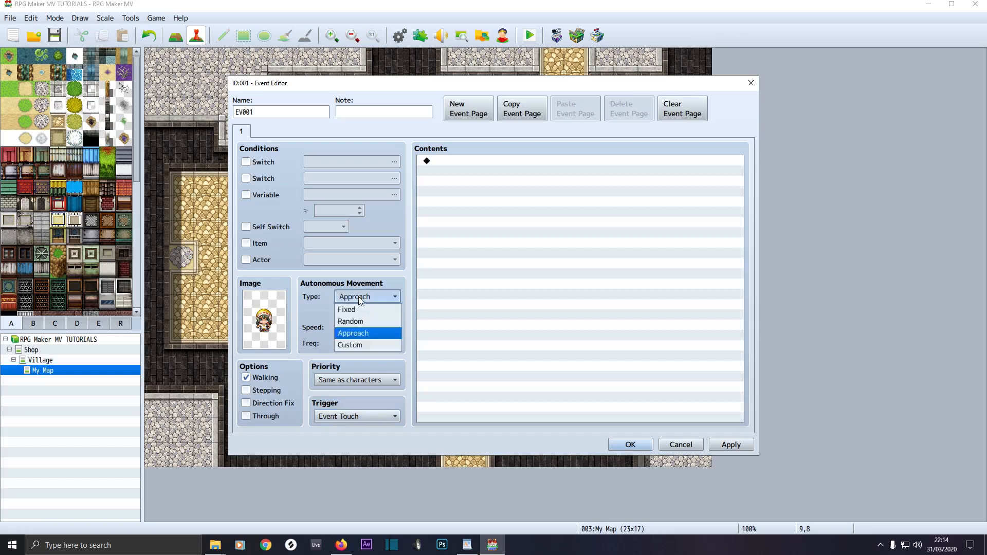
pyautogui.click(354, 346)
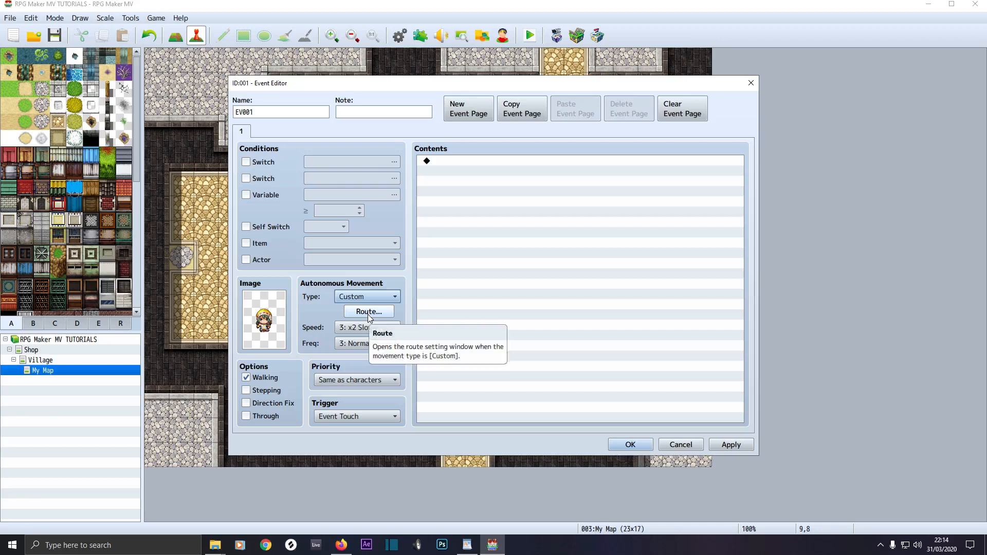
pyautogui.click(368, 312)
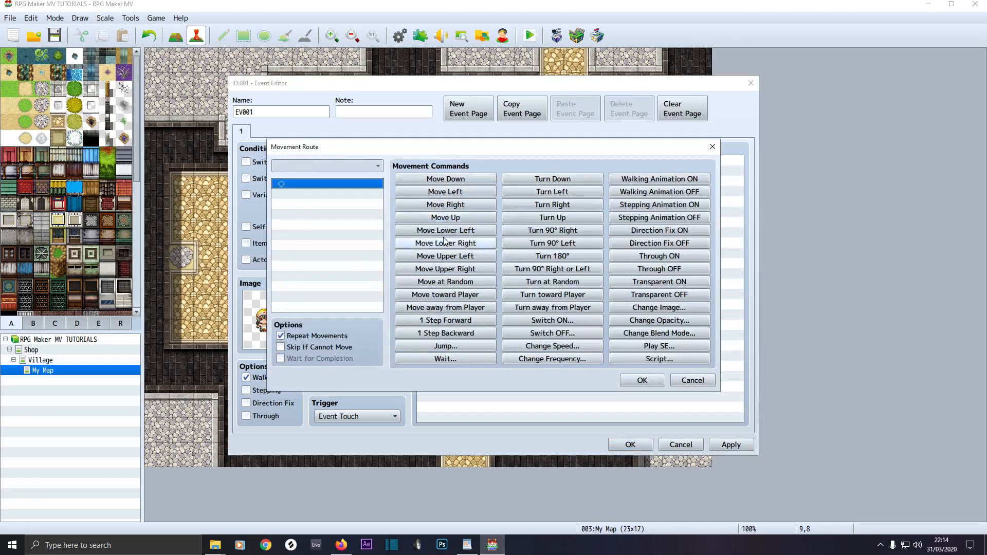
pyautogui.click(442, 179)
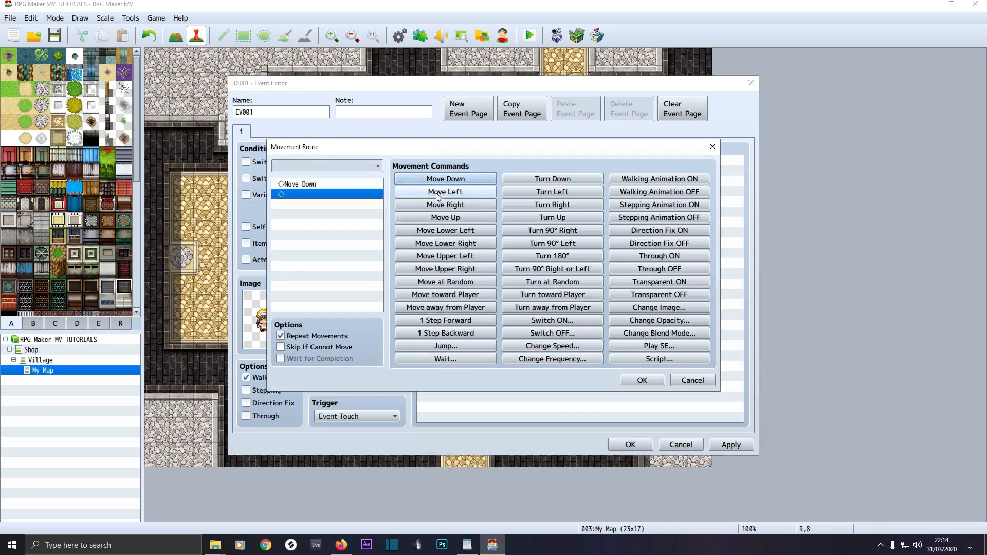
pyautogui.click(438, 193)
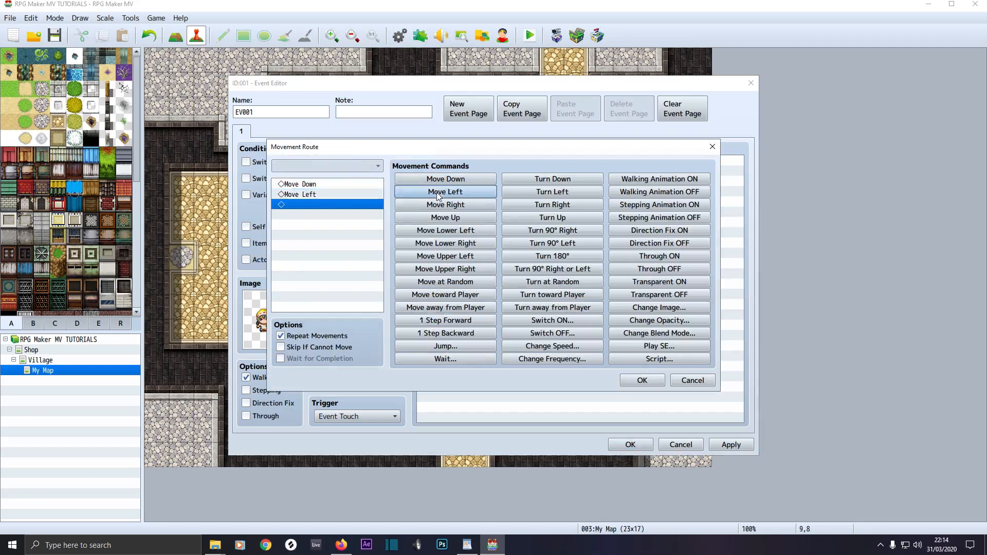
pyautogui.click(437, 218)
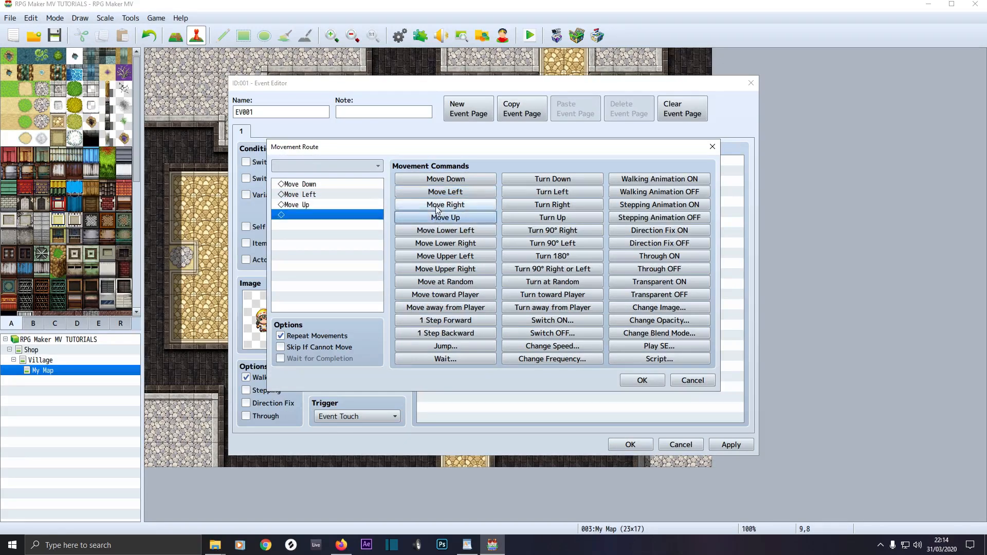
pyautogui.click(433, 206)
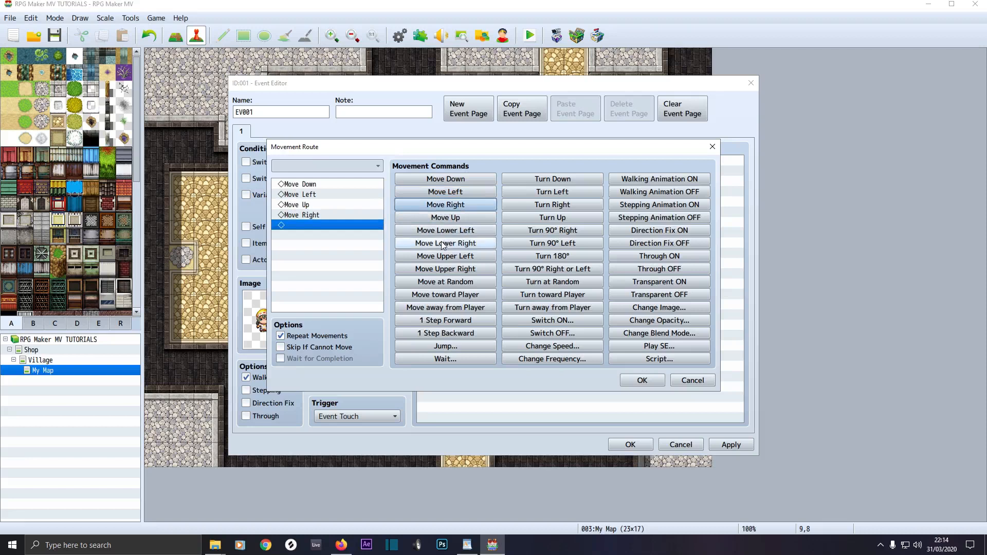
# Extend the route with 1 Step Forward, a 120-frame Wait, Turn toward Player and Turn at Random, with Skip If Cannot Move enabled
pyautogui.click(435, 320)
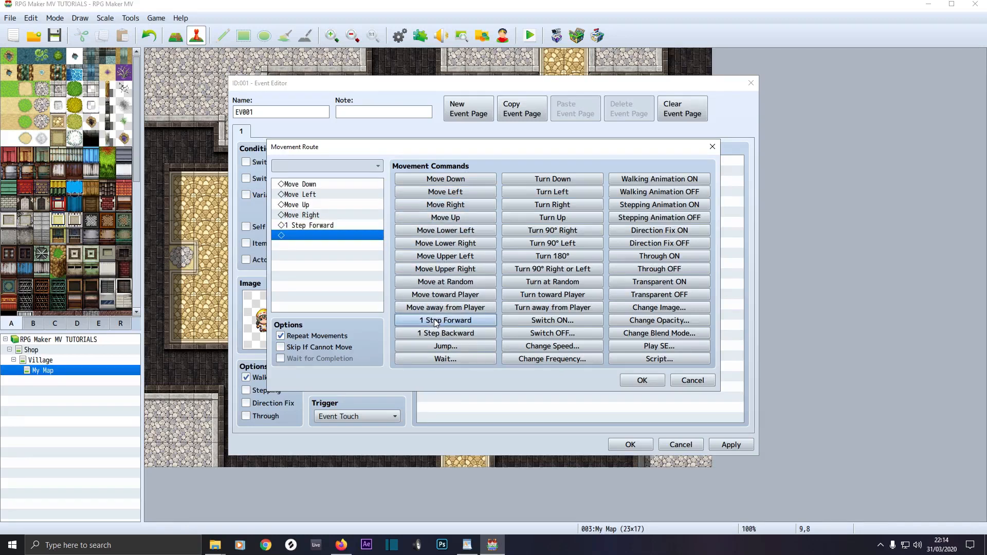
pyautogui.click(436, 359)
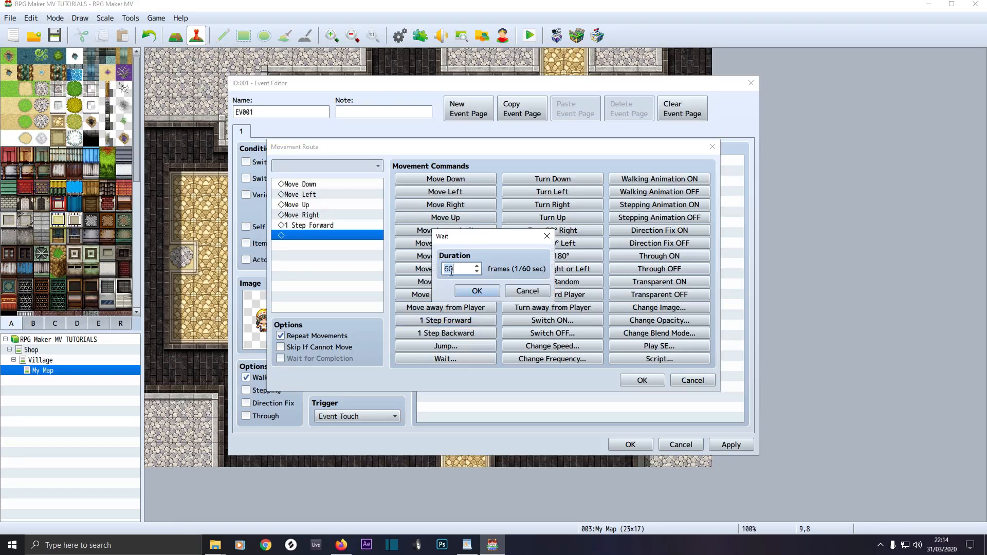
pyautogui.write('120')
pyautogui.click(476, 291)
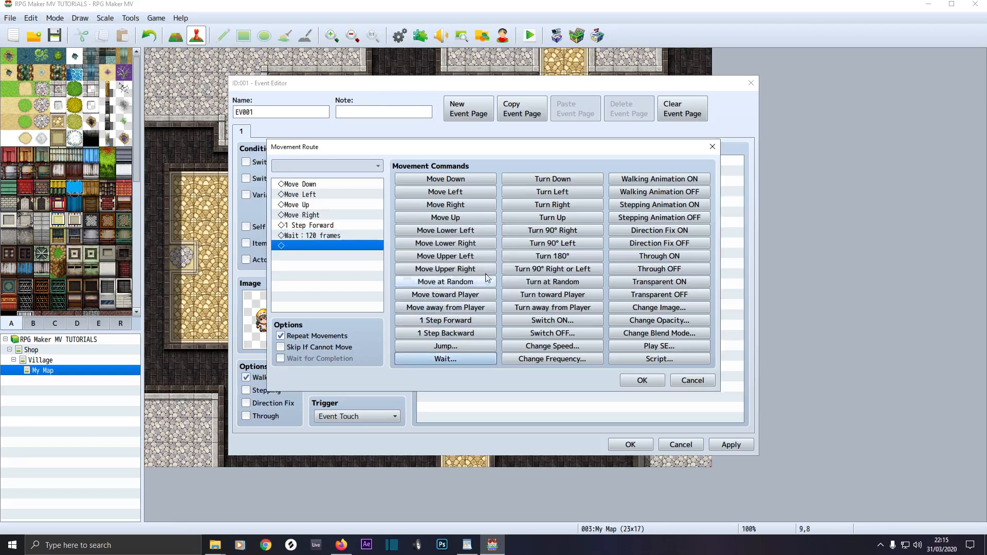
pyautogui.click(538, 296)
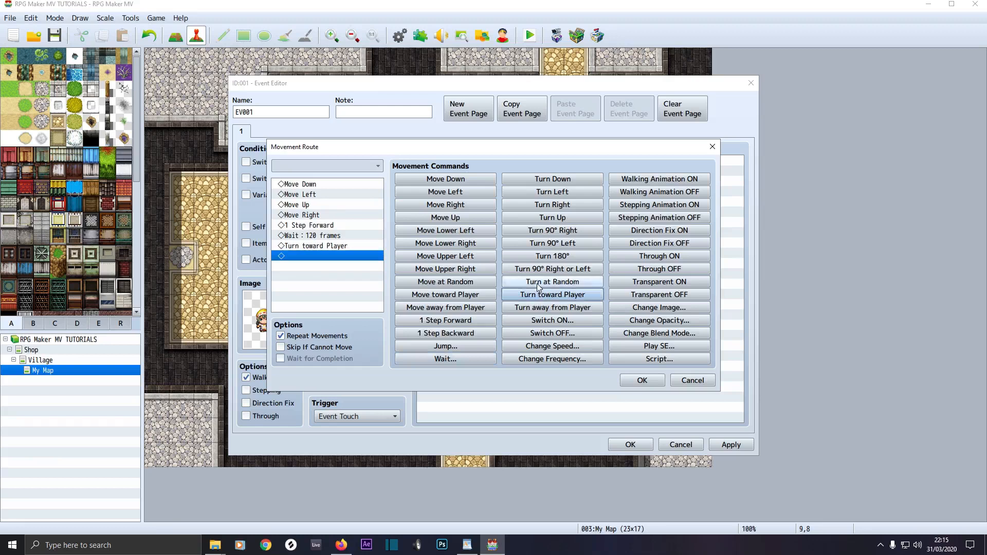
pyautogui.click(538, 284)
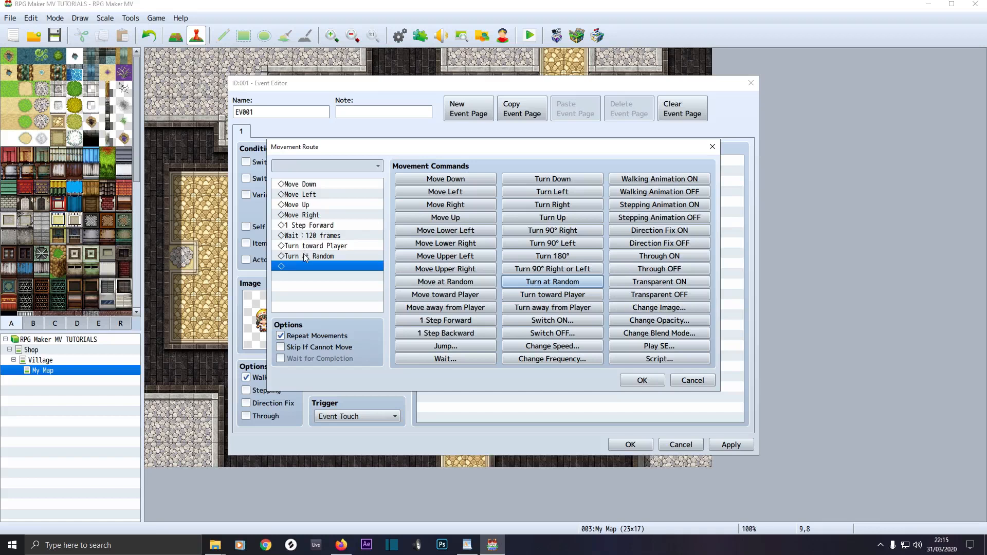
pyautogui.click(295, 347)
pyautogui.click(649, 381)
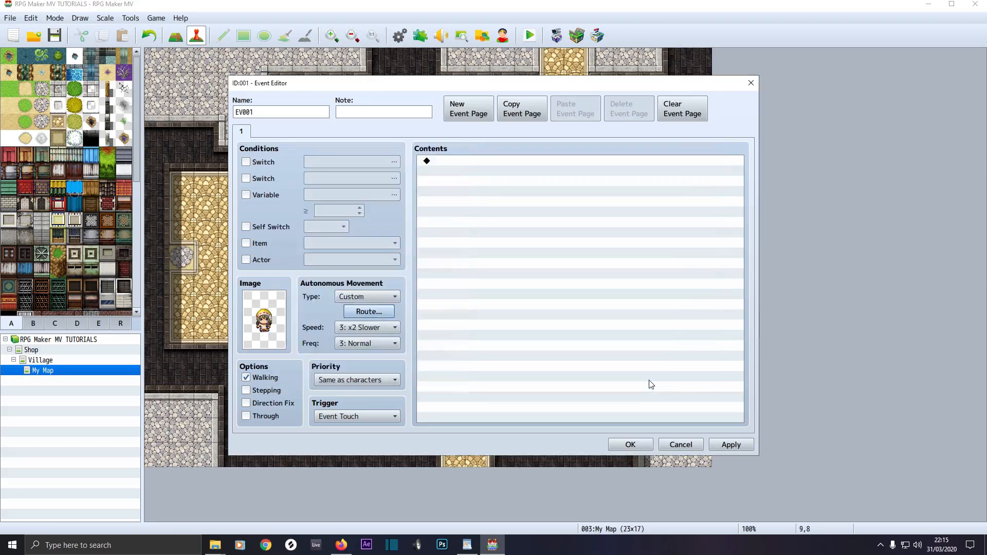
# Set the event's autonomous movement type to Random with speed 3: x2 Slower
pyautogui.click(356, 297)
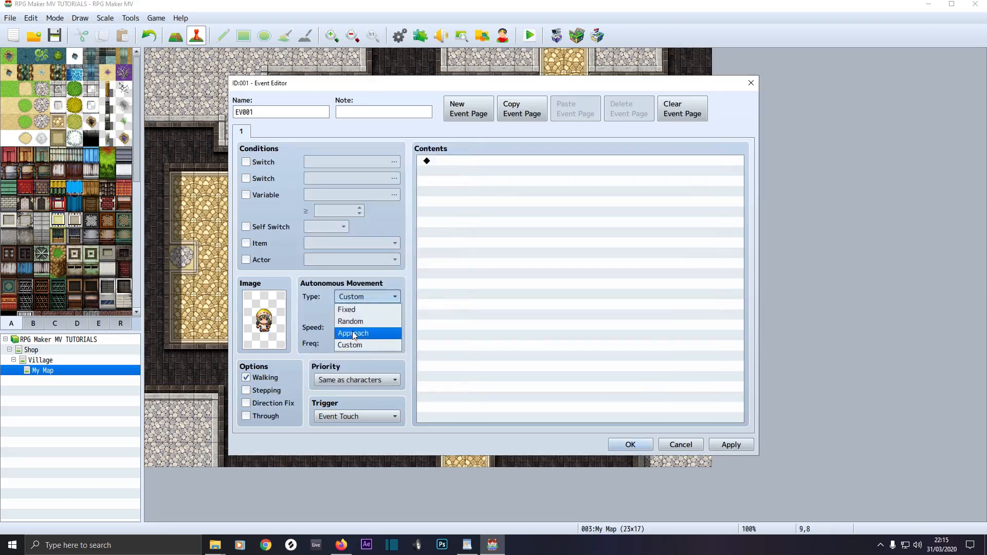
pyautogui.click(352, 322)
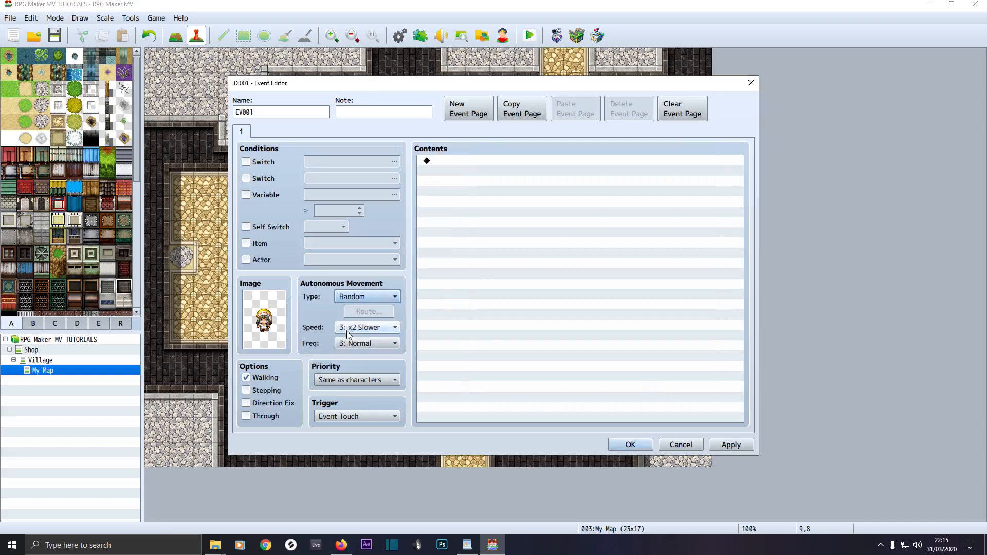
pyautogui.click(350, 328)
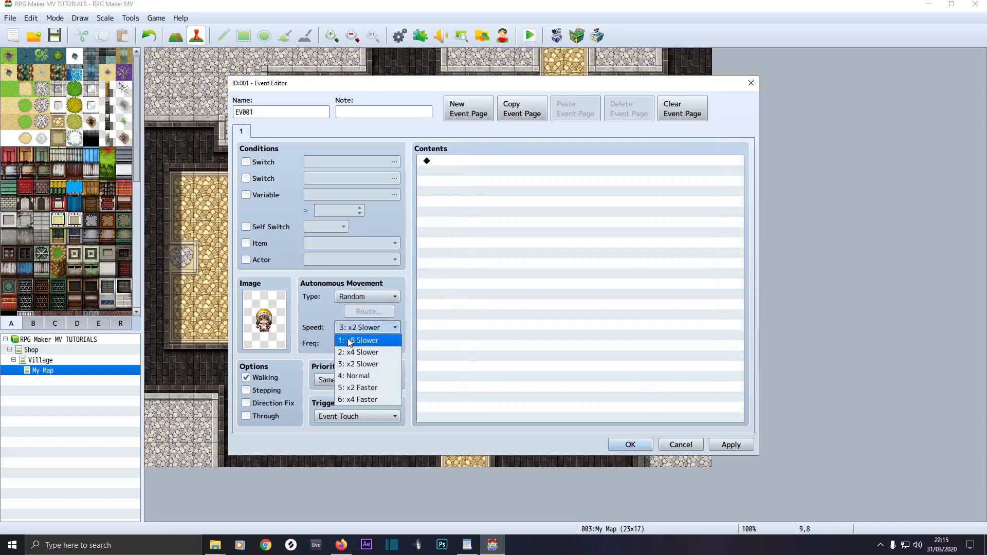
pyautogui.click(346, 364)
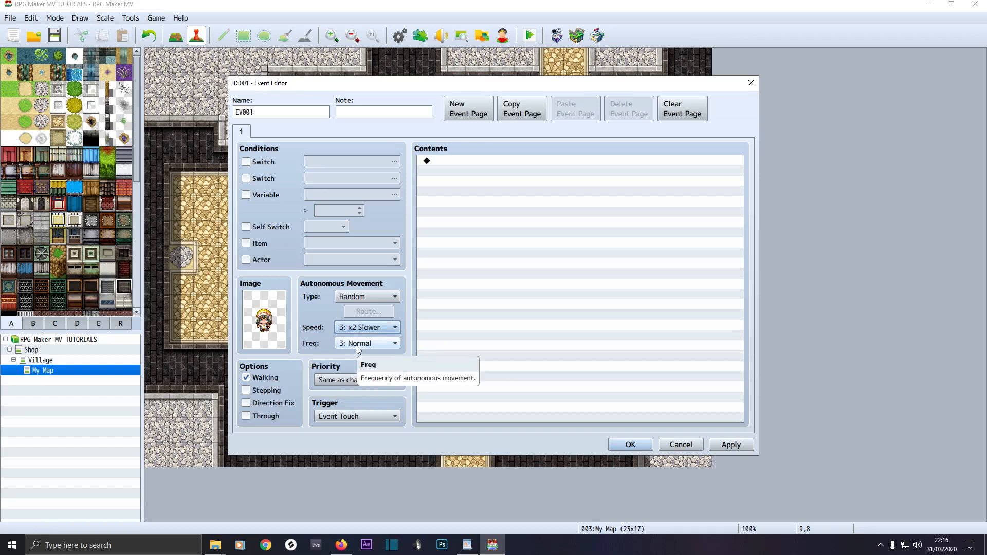
# Try a movement speed of 4: Normal with a frequency of 1: Lowest
pyautogui.click(354, 328)
pyautogui.click(356, 376)
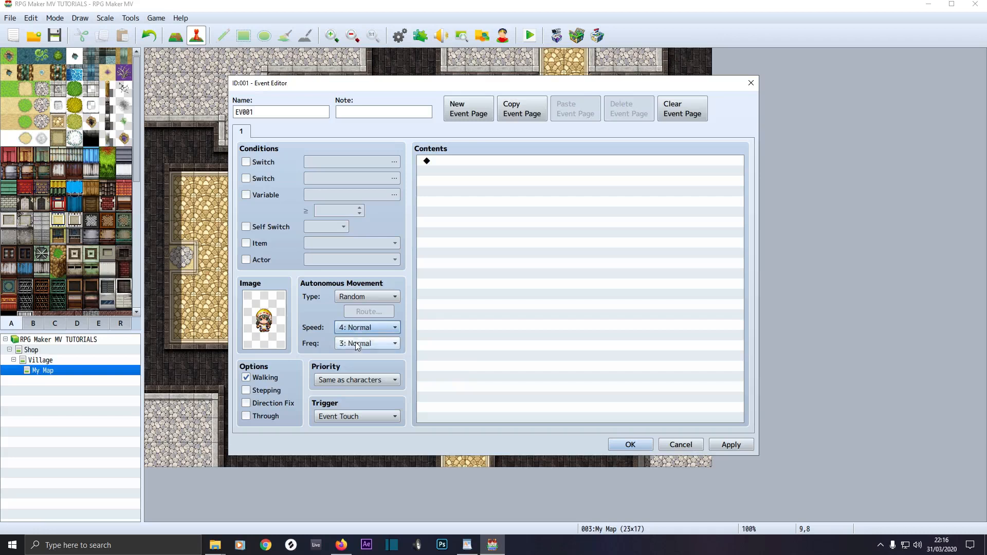
pyautogui.click(355, 341)
pyautogui.click(353, 355)
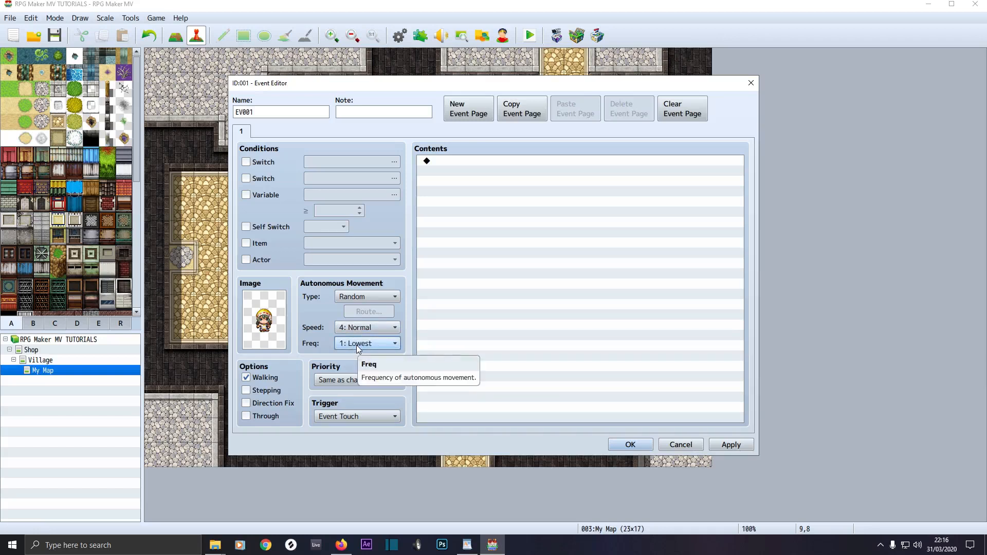
# Try a movement frequency of 5: Highest with a speed of 3: x2 Slower
pyautogui.click(356, 344)
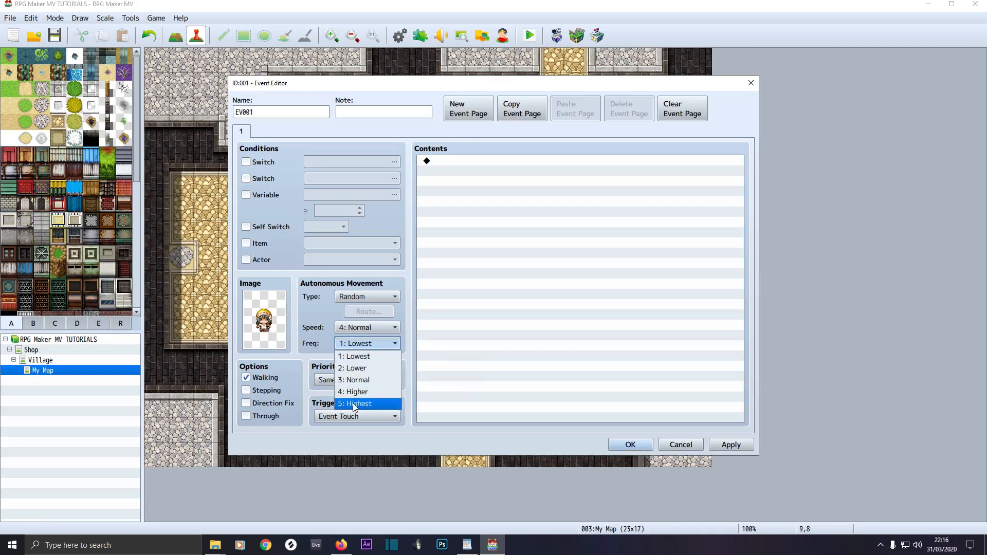
pyautogui.click(354, 403)
pyautogui.click(362, 328)
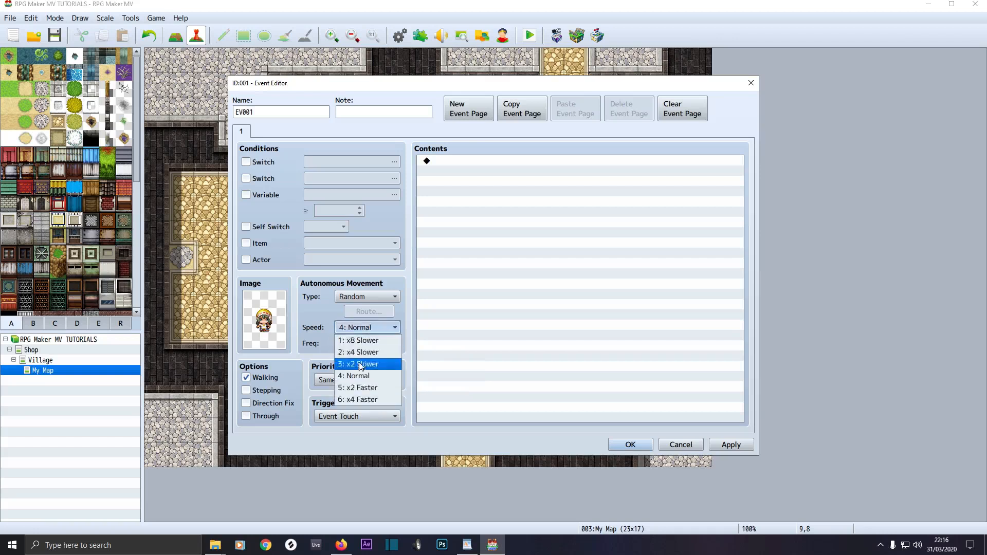
pyautogui.click(361, 365)
pyautogui.click(357, 343)
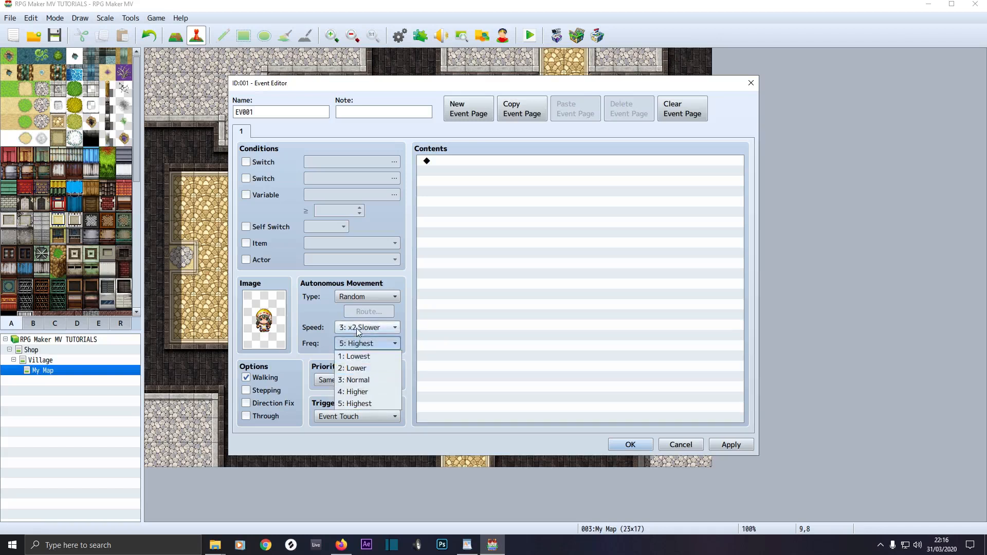
# Set the event's movement speed to 2: x4 Slower and its frequency to 3: Normal
pyautogui.click(356, 327)
pyautogui.click(356, 352)
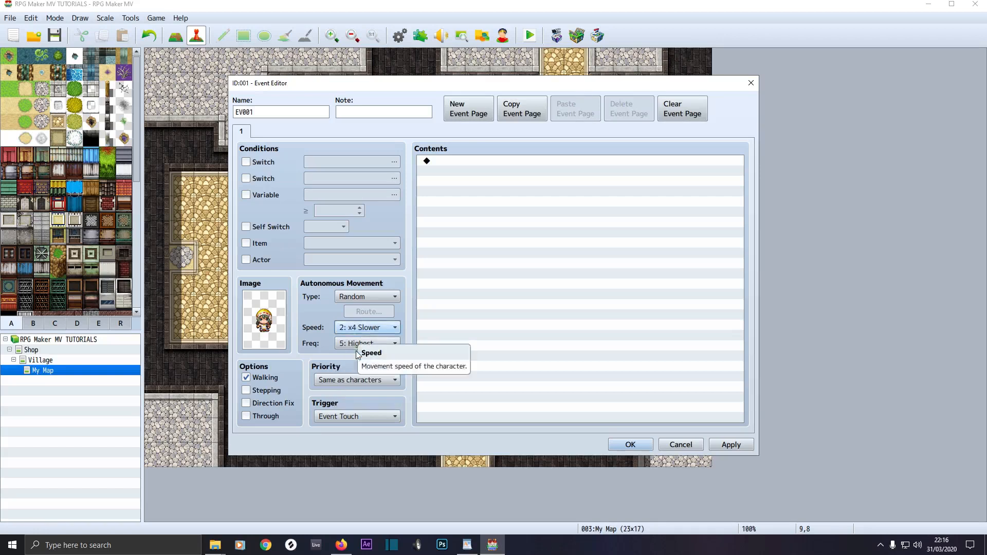
pyautogui.click(353, 343)
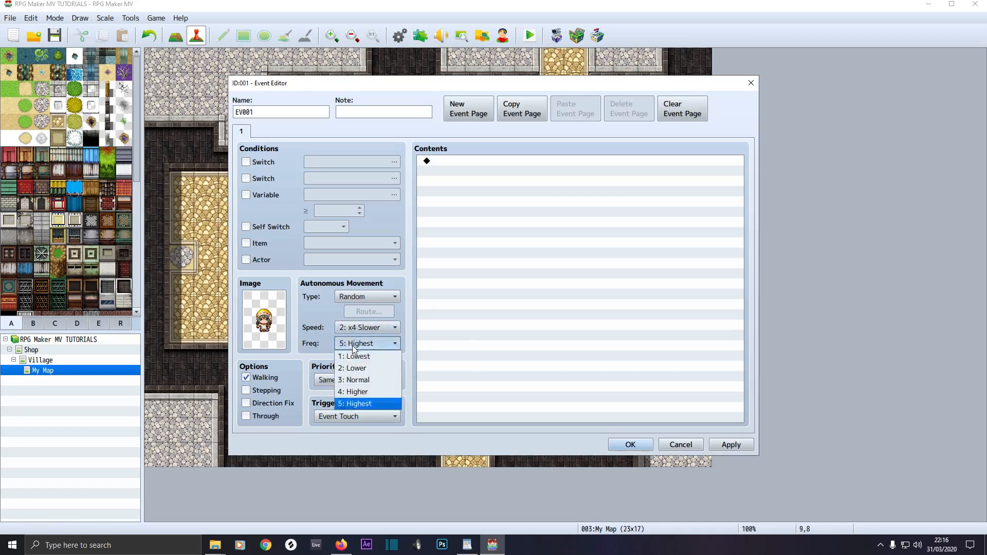
pyautogui.click(358, 380)
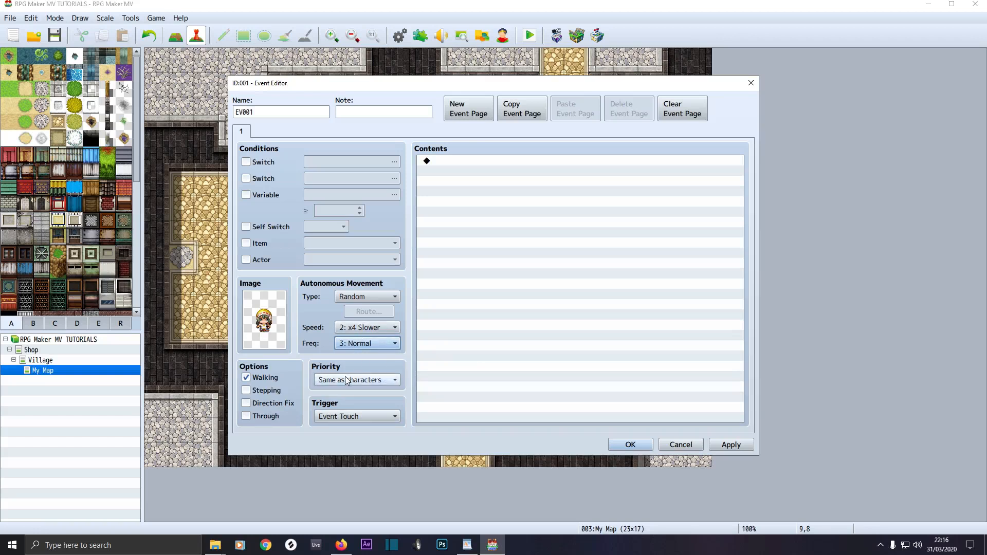
# Set the event's trigger to Action Button
pyautogui.click(348, 417)
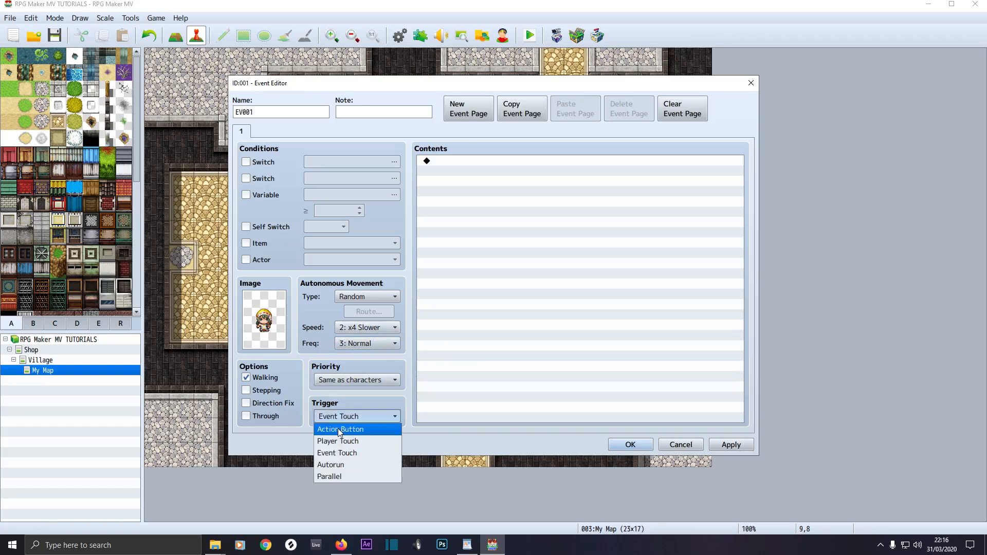
pyautogui.click(338, 428)
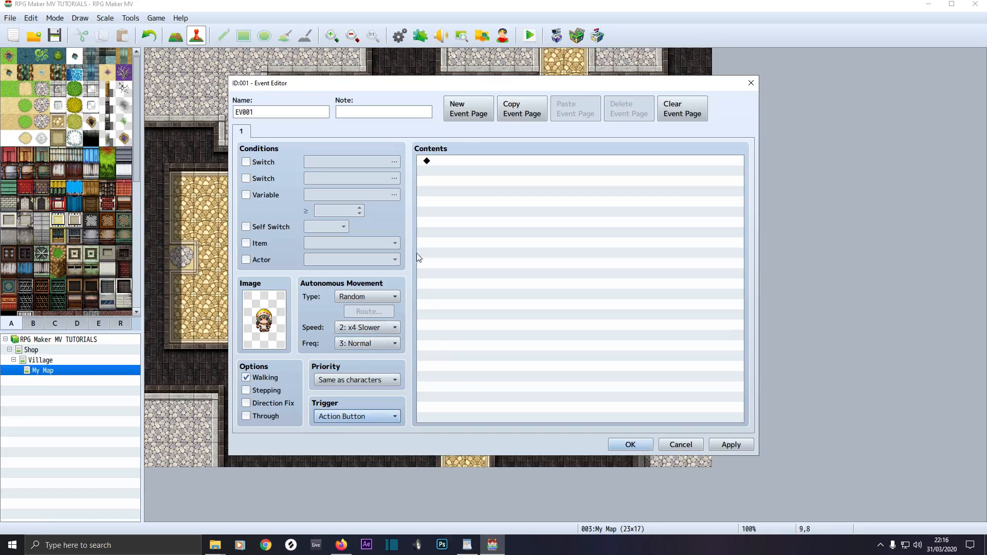
# Start a Show Text command in the event's contents with the fourth face in the first row of the People4 set
pyautogui.doubleClick(457, 163)
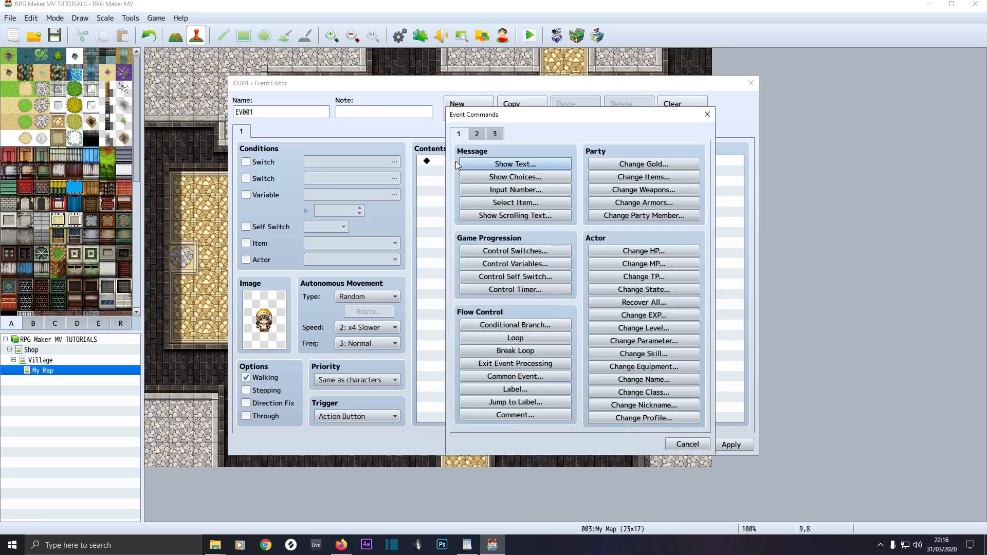
pyautogui.click(488, 165)
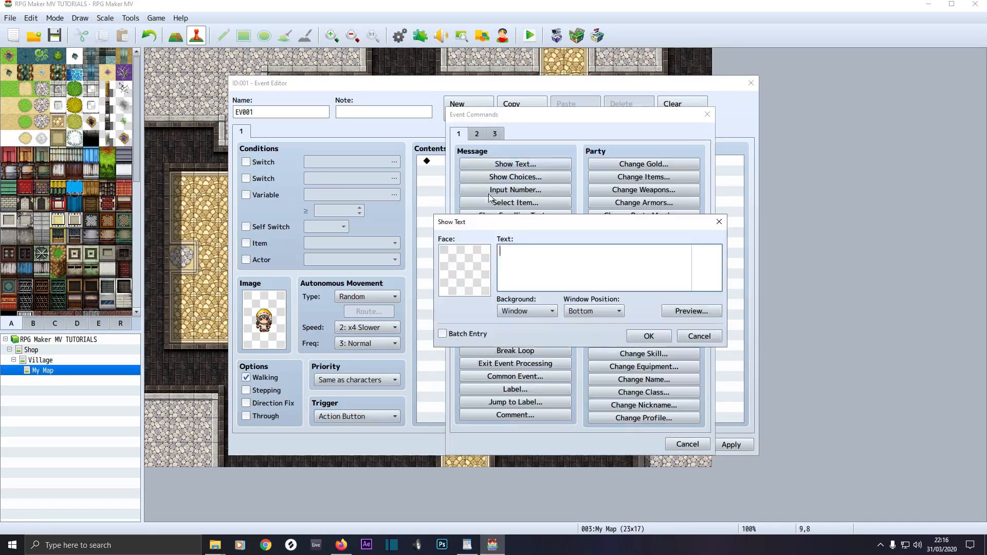
pyautogui.doubleClick(460, 266)
pyautogui.click(424, 285)
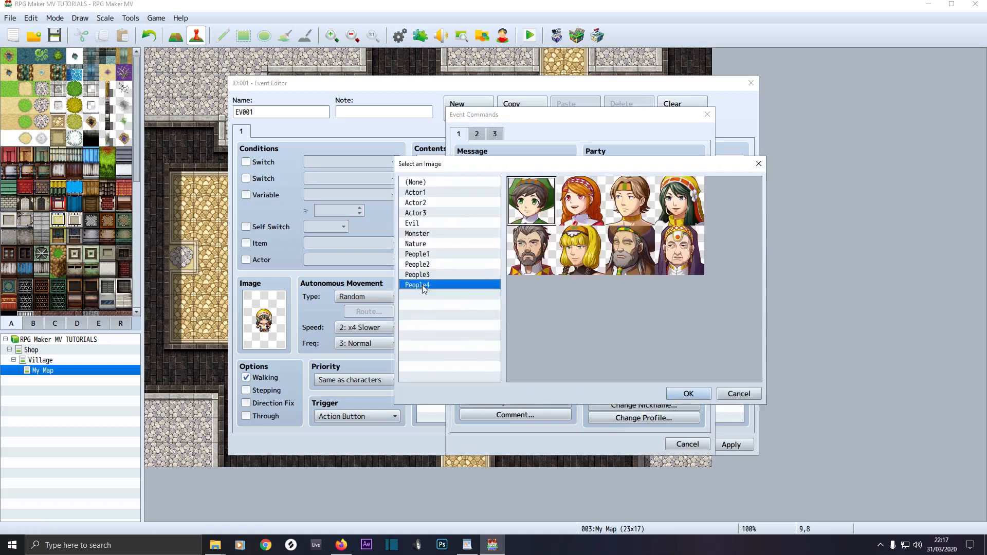
pyautogui.doubleClick(677, 201)
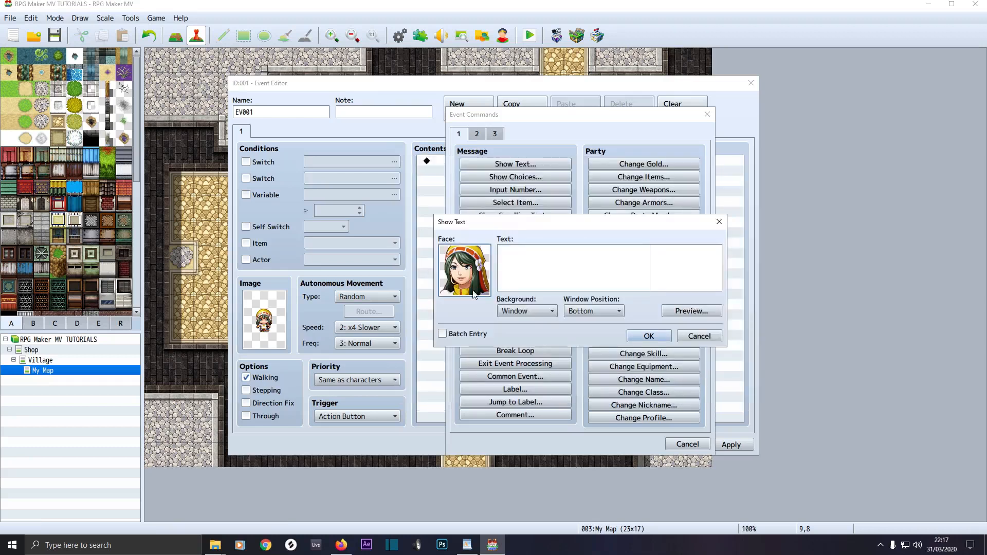
# Set the first message's window position to Top and its background to Window
pyautogui.click(538, 259)
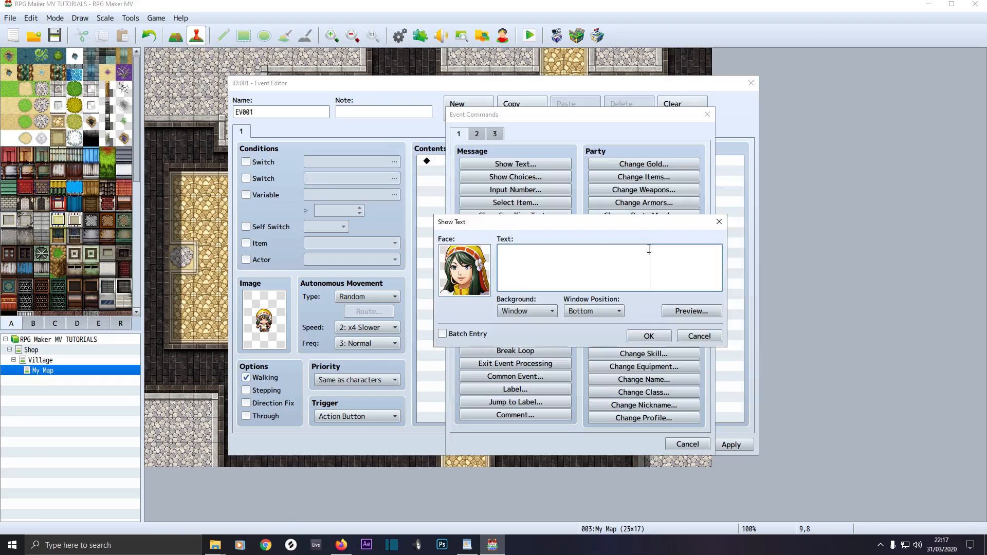
pyautogui.click(519, 312)
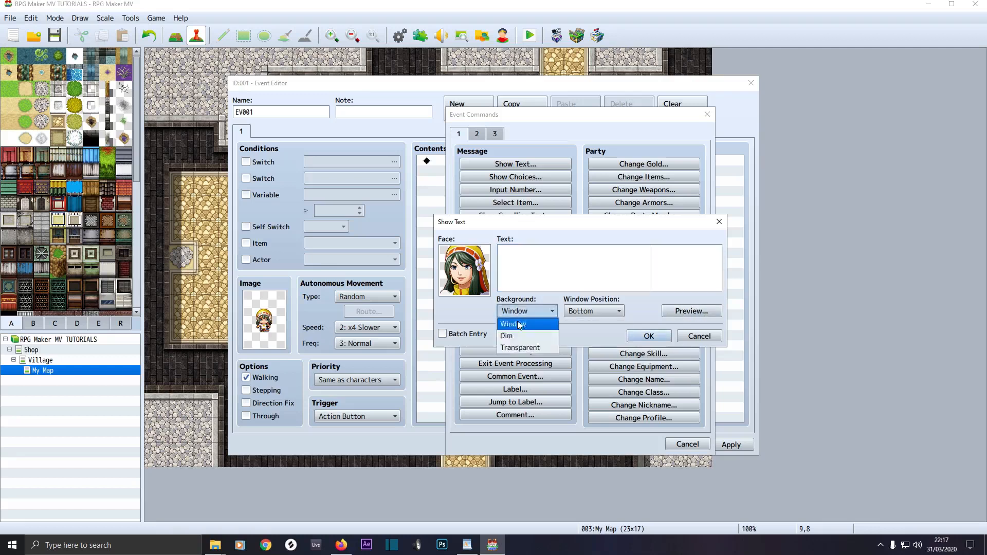
pyautogui.click(591, 310)
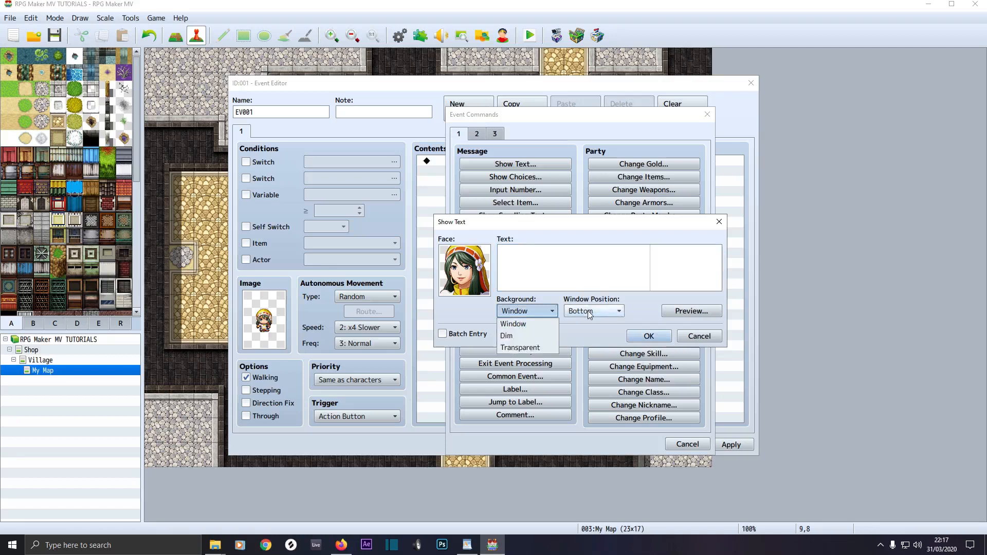
pyautogui.click(591, 311)
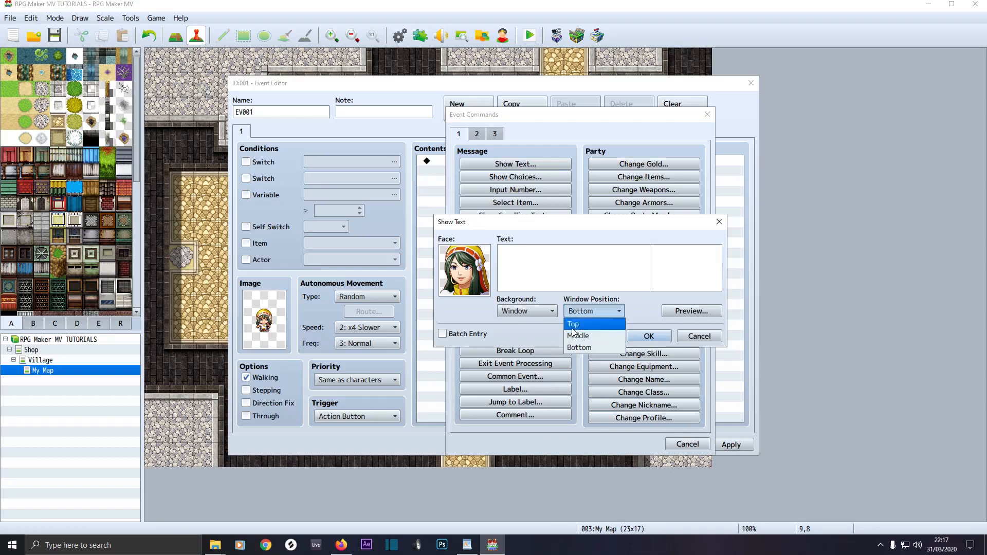
pyautogui.click(572, 326)
pyautogui.click(526, 312)
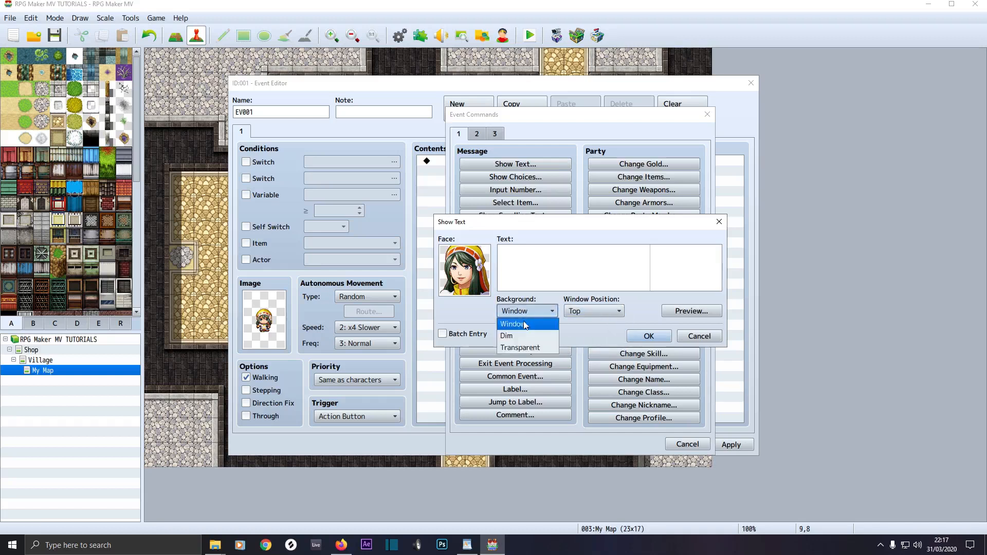
pyautogui.click(518, 323)
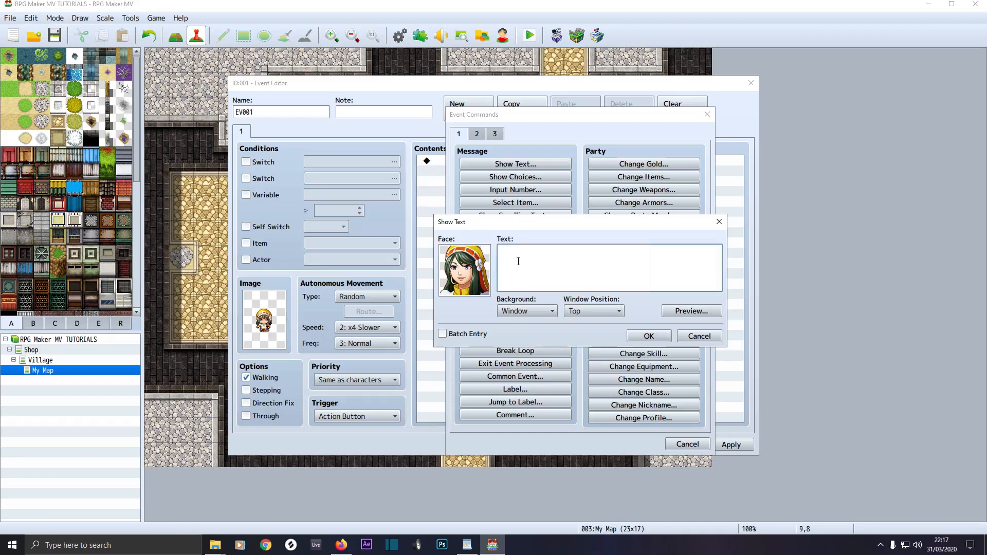
# Enter the message "Hello! Can you help Me find some flowers?", preview it and add it to the event's contents
pyautogui.write('Hello! Can you help Me find some flowers?')
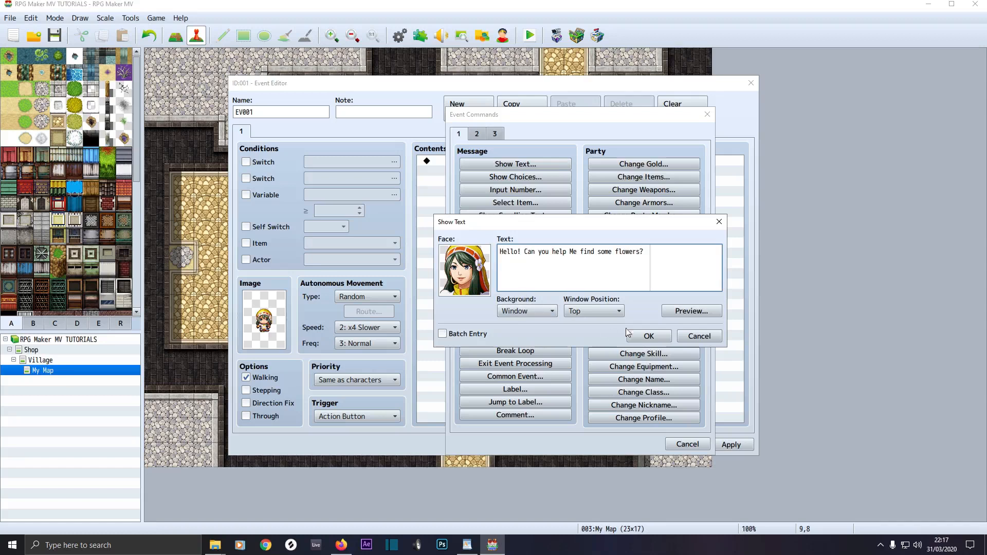
pyautogui.click(674, 315)
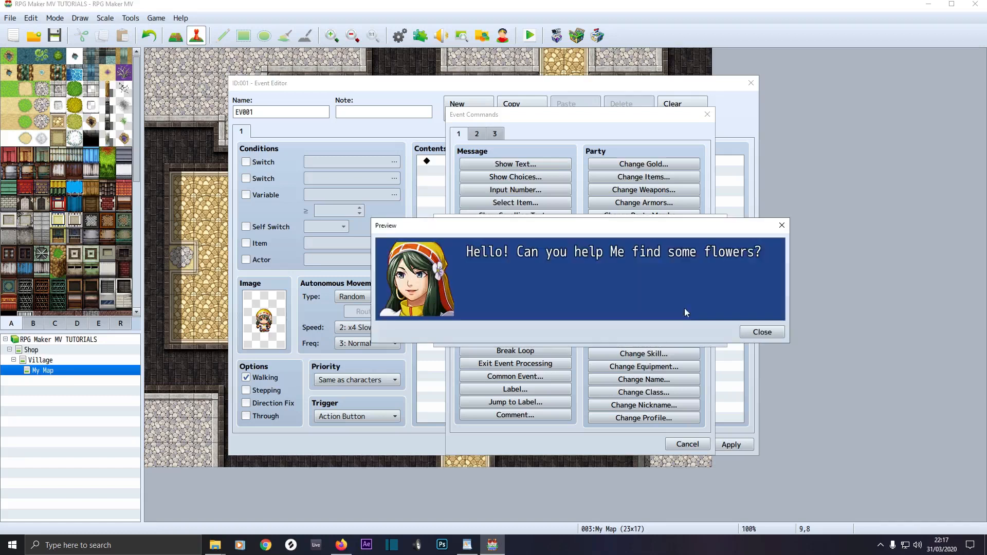
pyautogui.click(769, 335)
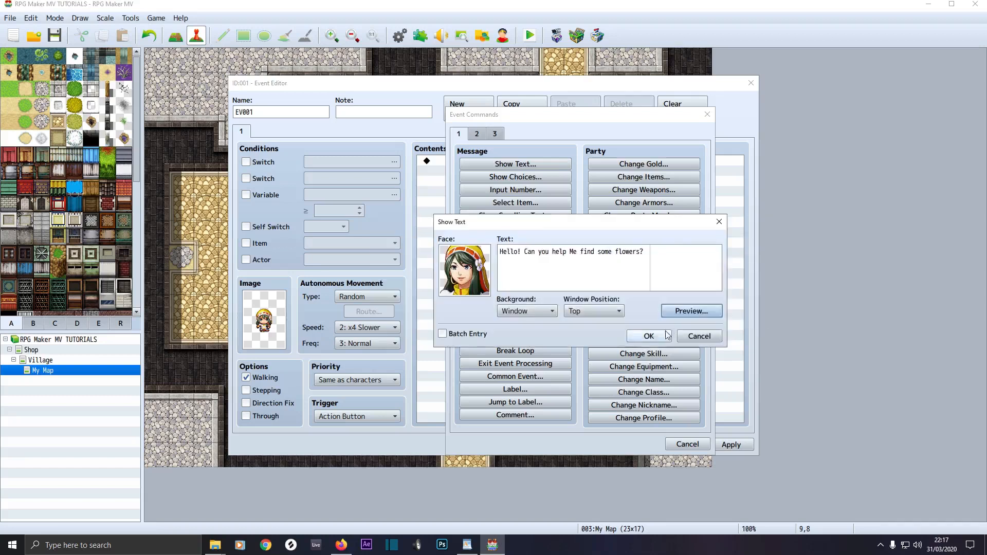
pyautogui.click(648, 336)
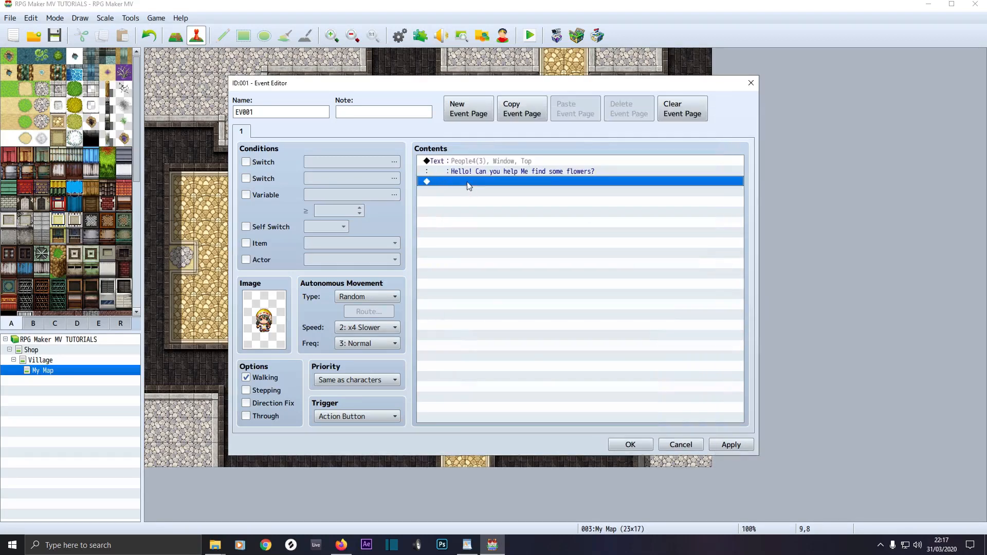
# Add a Show Choices command after the message with the choices "We will help you!" and "Sorry not at this time!"
pyautogui.doubleClick(467, 183)
pyautogui.click(480, 177)
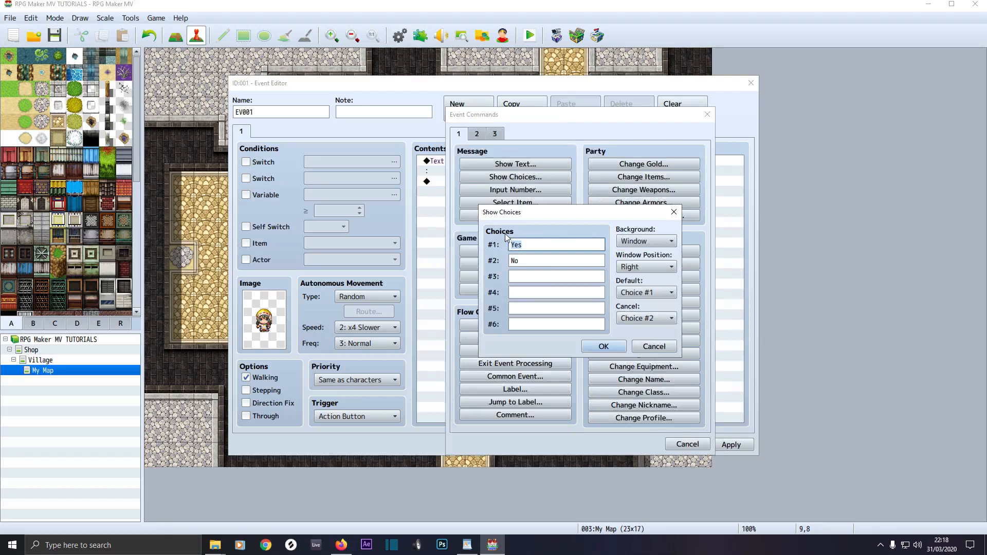
pyautogui.write('We will help you!')
pyautogui.click(514, 261)
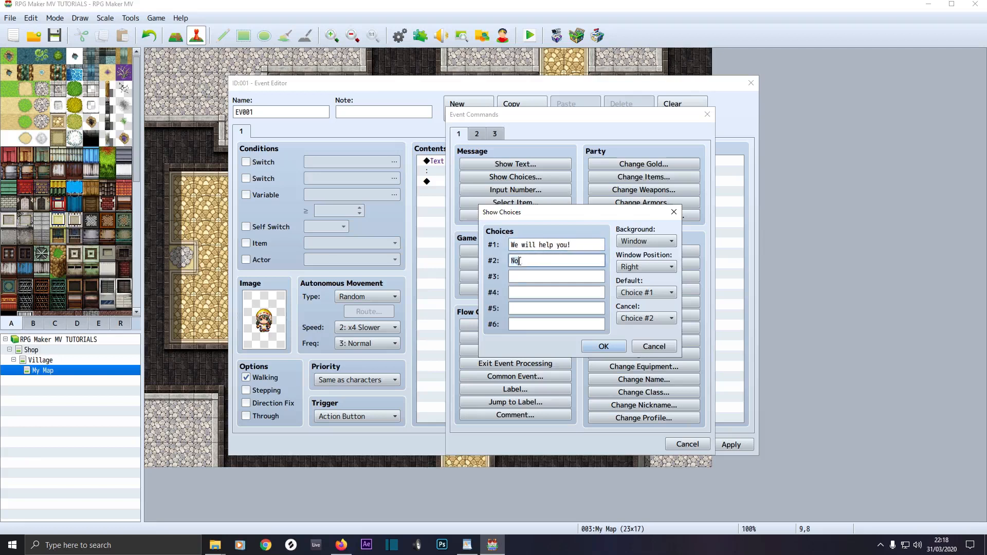
pyautogui.moveTo(514, 261); pyautogui.dragTo(522, 260)
pyautogui.write('Sorry not at this time!')
pyautogui.click(604, 346)
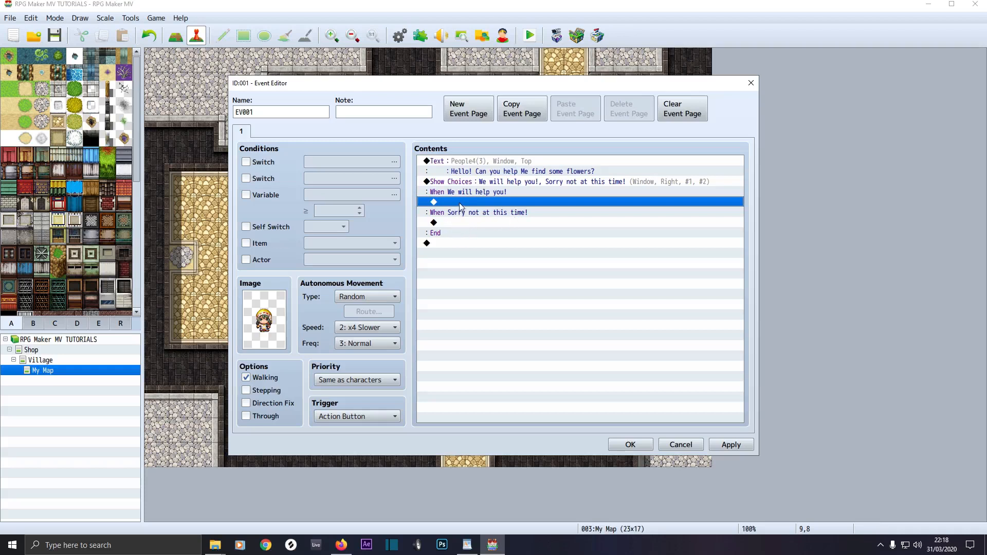
# Start a Show Text command in the "We will help you!" branch with the fourth face in People4's first row
pyautogui.doubleClick(459, 202)
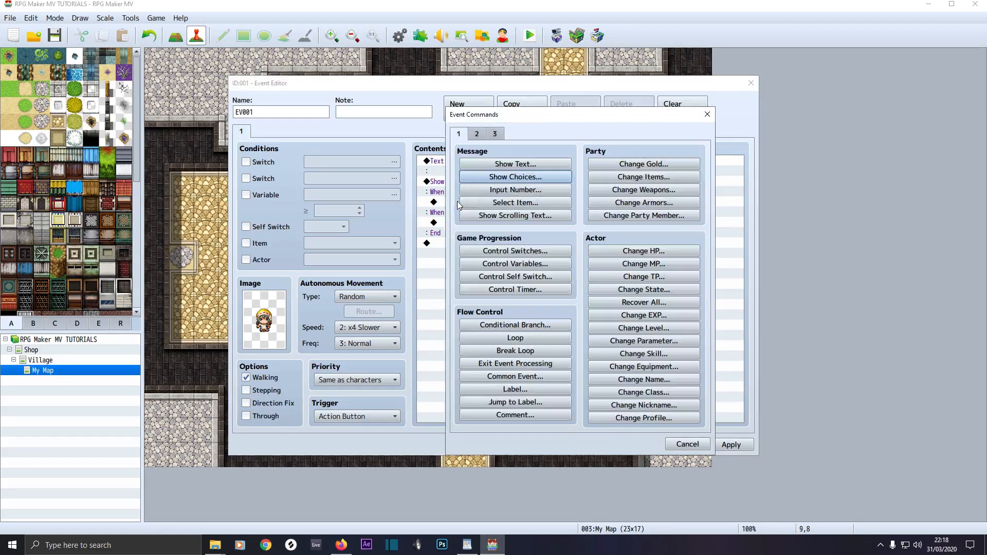
pyautogui.click(493, 164)
pyautogui.doubleClick(465, 265)
pyautogui.click(417, 285)
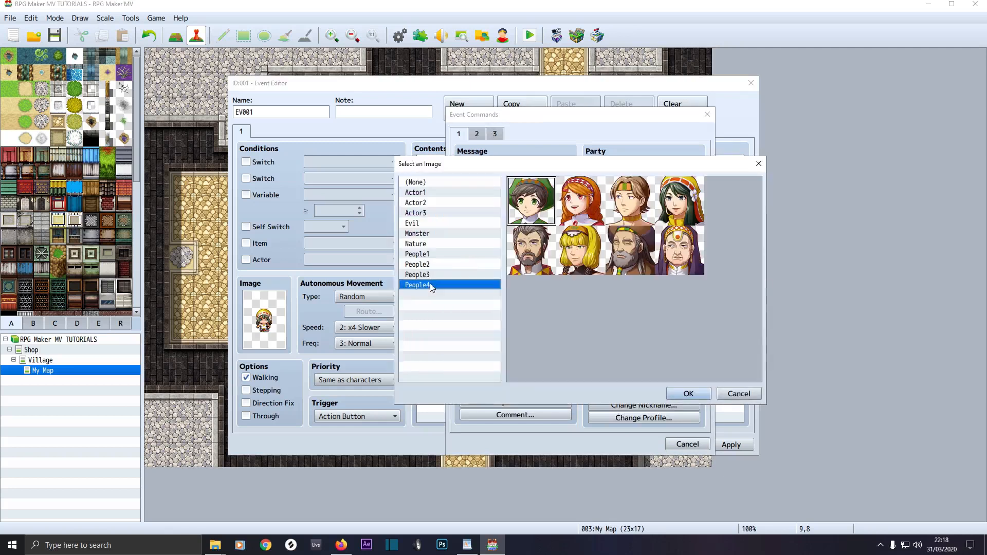
pyautogui.click(667, 206)
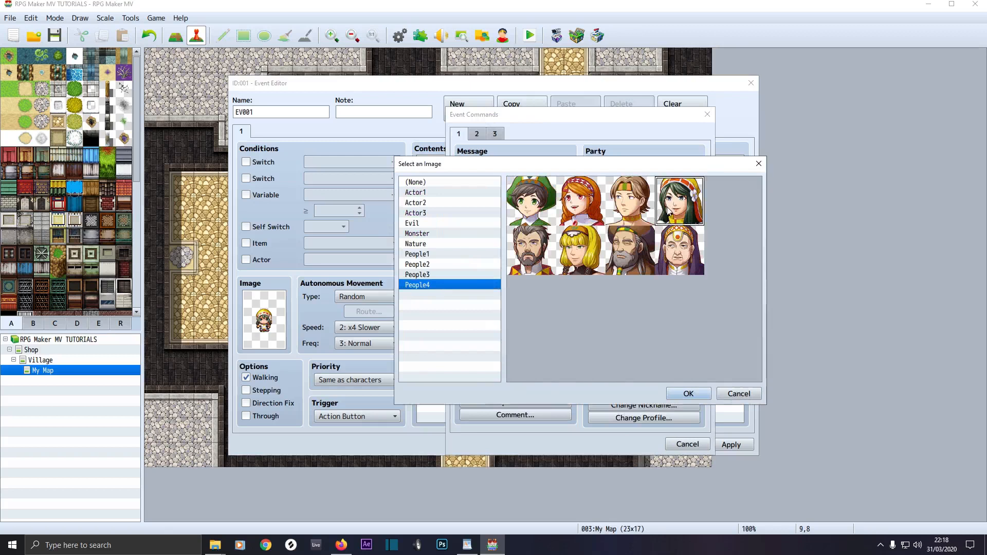
pyautogui.doubleClick(666, 207)
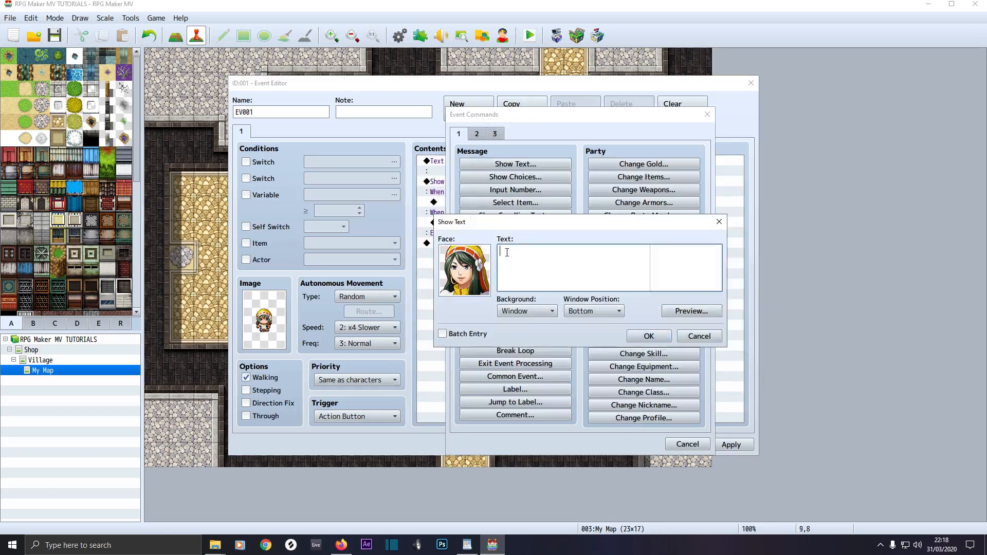
# Enter the reply "Ohh great! I will reward you with 100 gold for finding me 3 roses!" across two lines
pyautogui.write('Ohh')
pyautogui.write(' g')
pyautogui.write('reat')
pyautogui.write('!')
pyautogui.write(' I wi')
pyautogui.write('ll reward')
pyautogui.write(' you')
pyautogui.write(' with')
pyautogui.write(' 100')
pyautogui.write(' gold ')
pyautogui.write('for')
pyautogui.write(' finding ')
pyautogui.write('me 3')
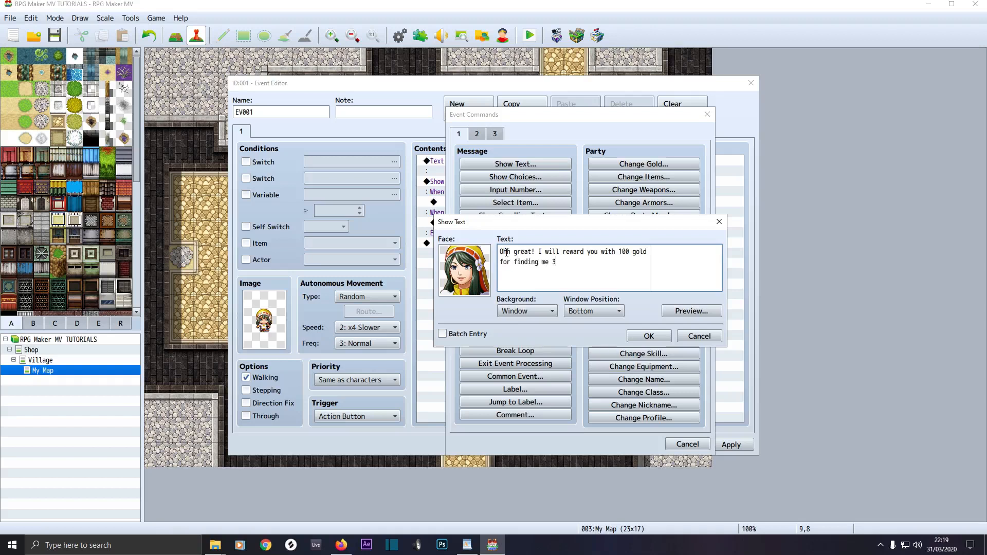
pyautogui.write(' roses!')
# Set the reply's background to Dim and its window position to Middle, and add it to the branch
pyautogui.click(535, 310)
pyautogui.click(515, 339)
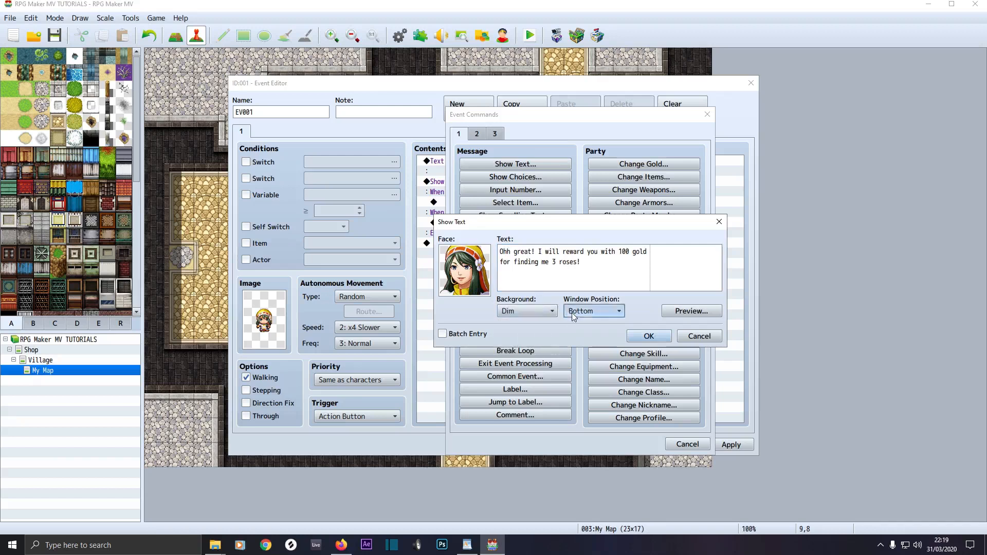
pyautogui.click(572, 312)
pyautogui.click(581, 335)
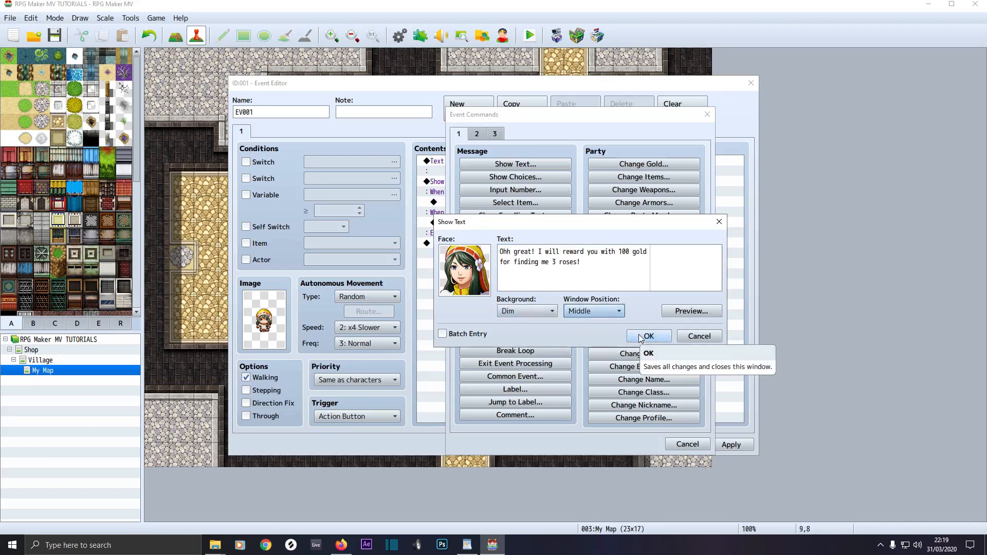
pyautogui.click(640, 336)
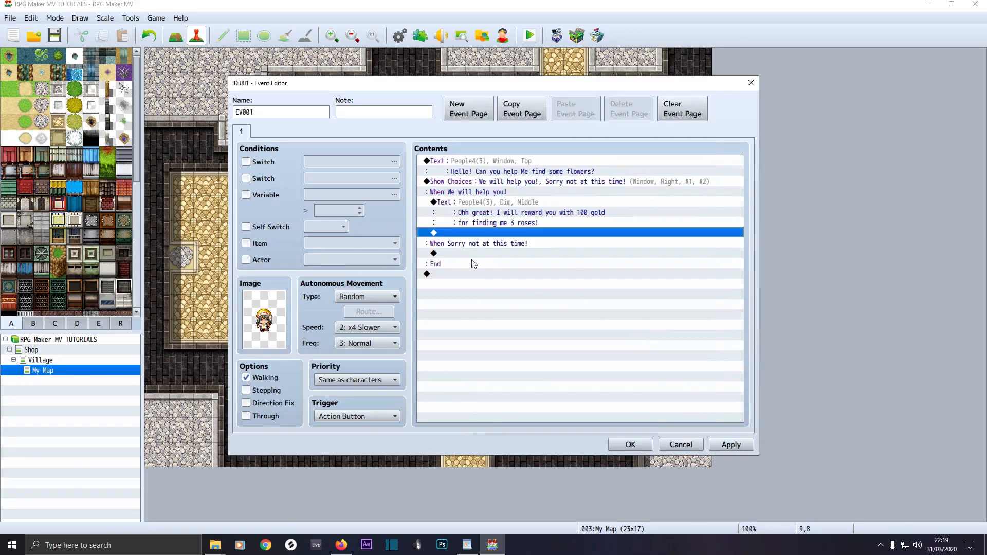
# Start a Show Text command under "Sorry not at this time!" with the fourth face in People4's first row and the text "Ohh well, nevermind!"
pyautogui.click(473, 255)
pyautogui.doubleClick(473, 260)
pyautogui.click(492, 165)
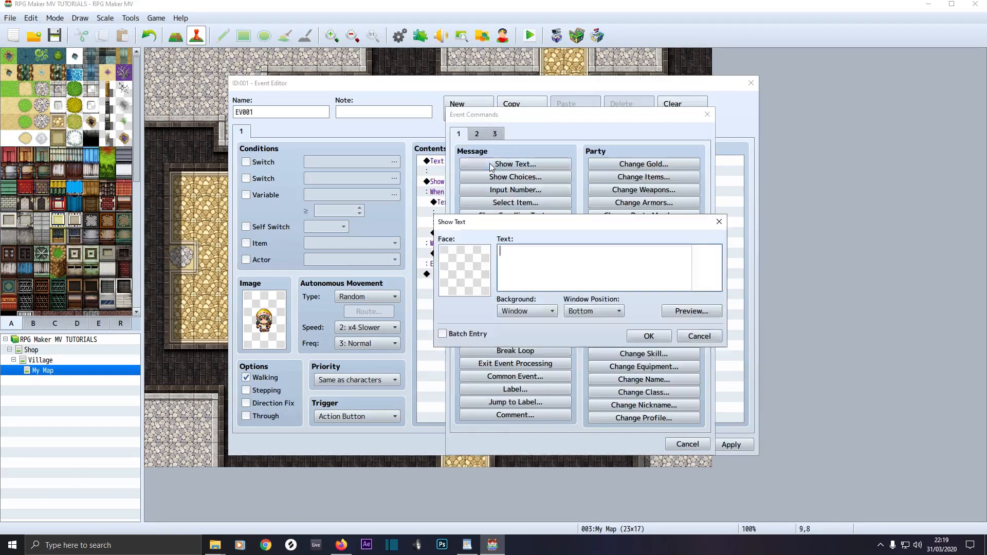
pyautogui.doubleClick(468, 263)
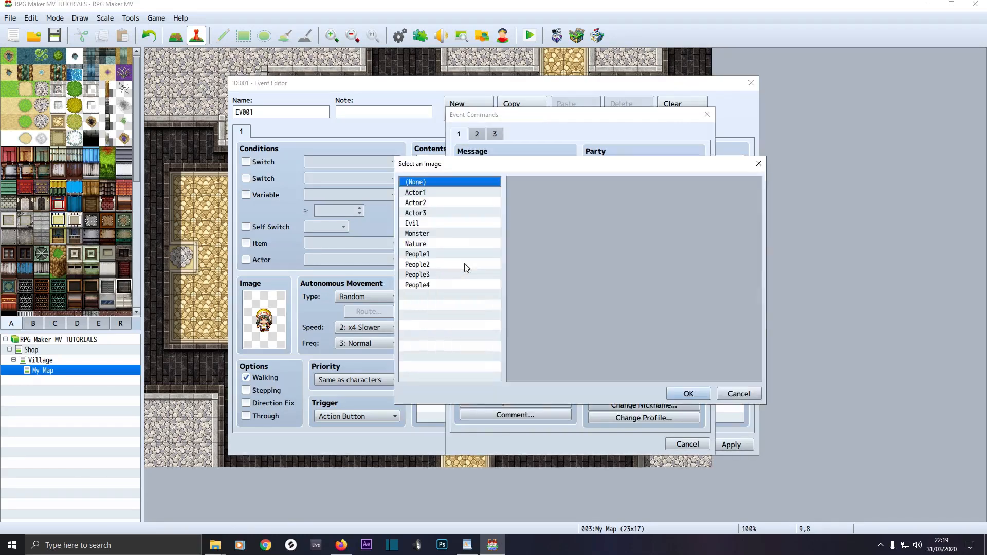
pyautogui.click(427, 285)
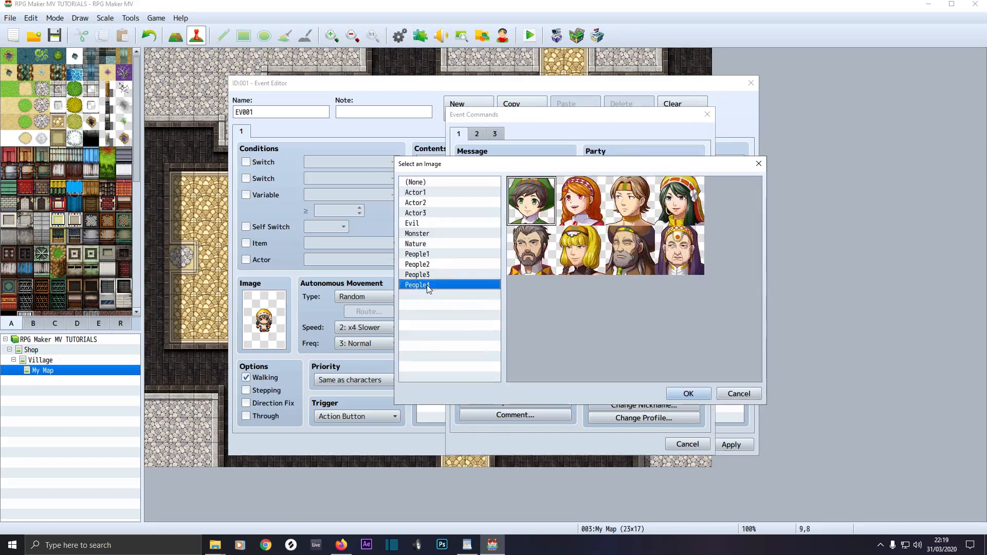
pyautogui.doubleClick(680, 205)
pyautogui.click(510, 265)
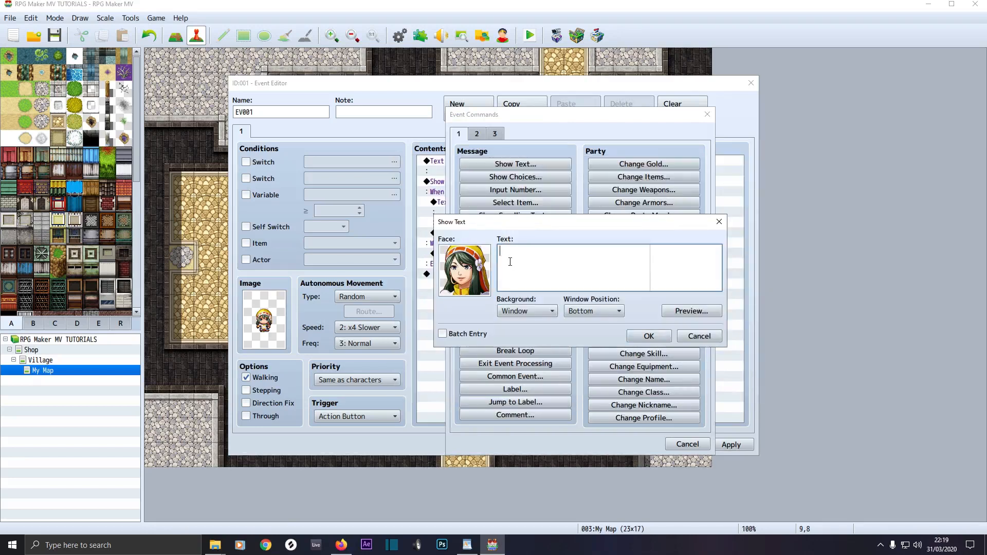
pyautogui.write('Ohh well, never!')
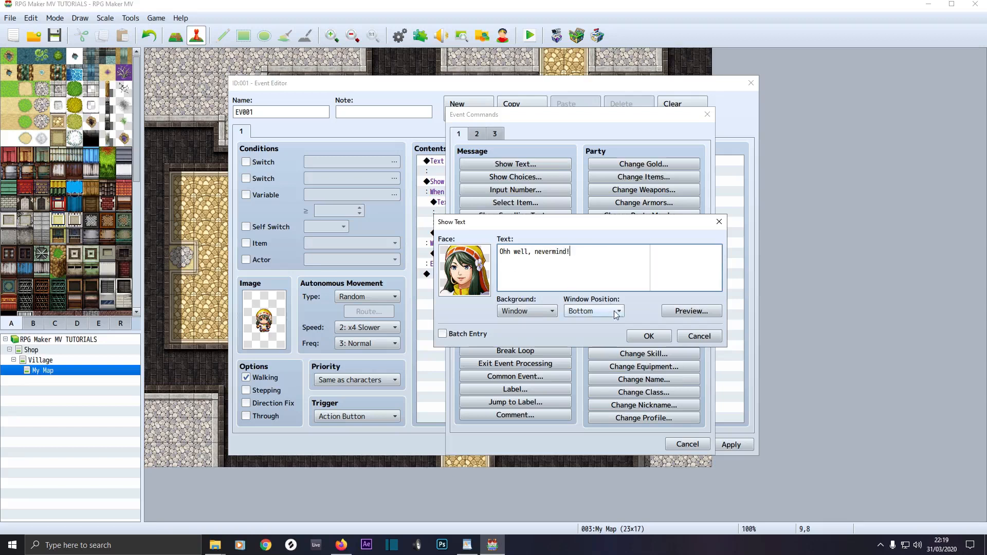
# Set the refusal reply's background to Transparent and its window position to Top, and add it to the branch
pyautogui.click(542, 312)
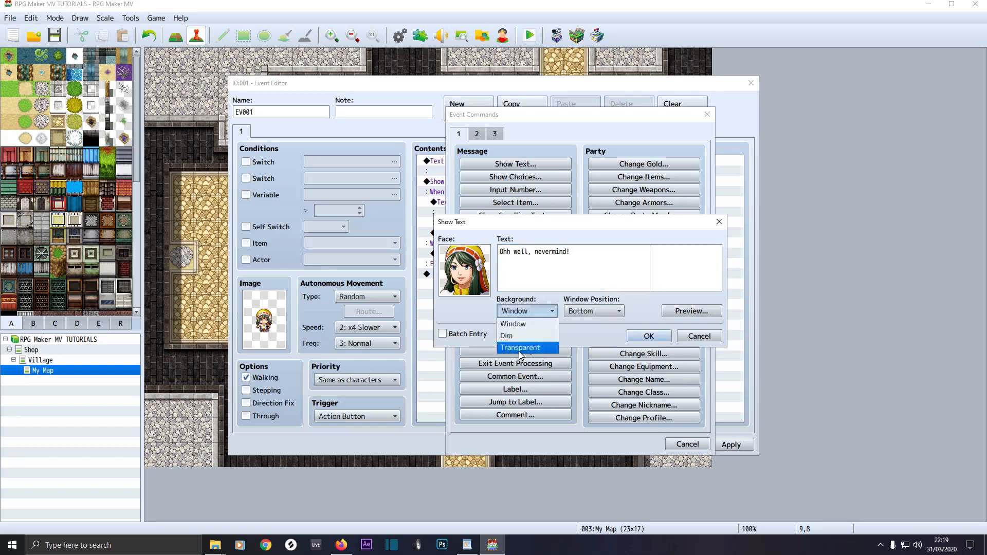
pyautogui.click(545, 348)
pyautogui.click(591, 311)
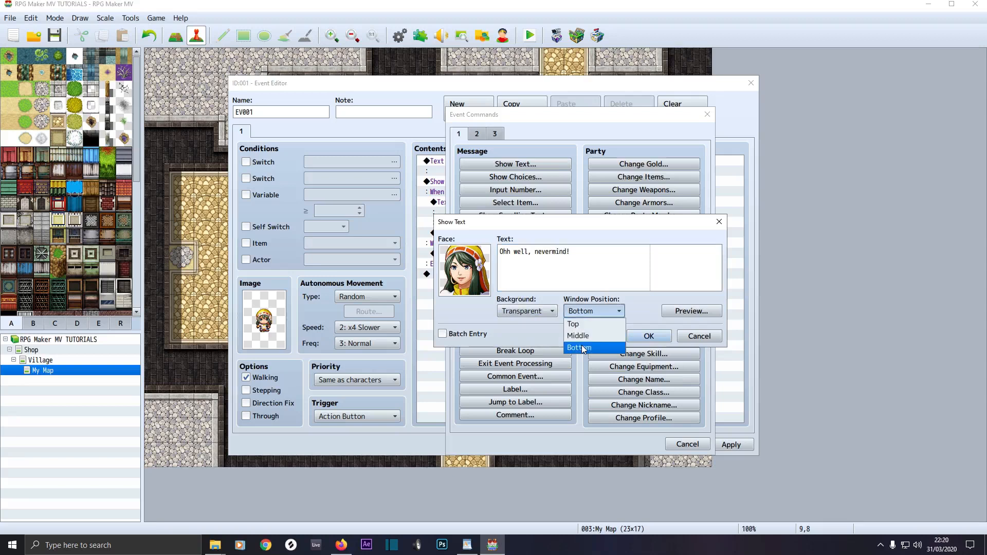
pyautogui.click(581, 348)
pyautogui.click(578, 313)
pyautogui.click(580, 322)
pyautogui.click(650, 336)
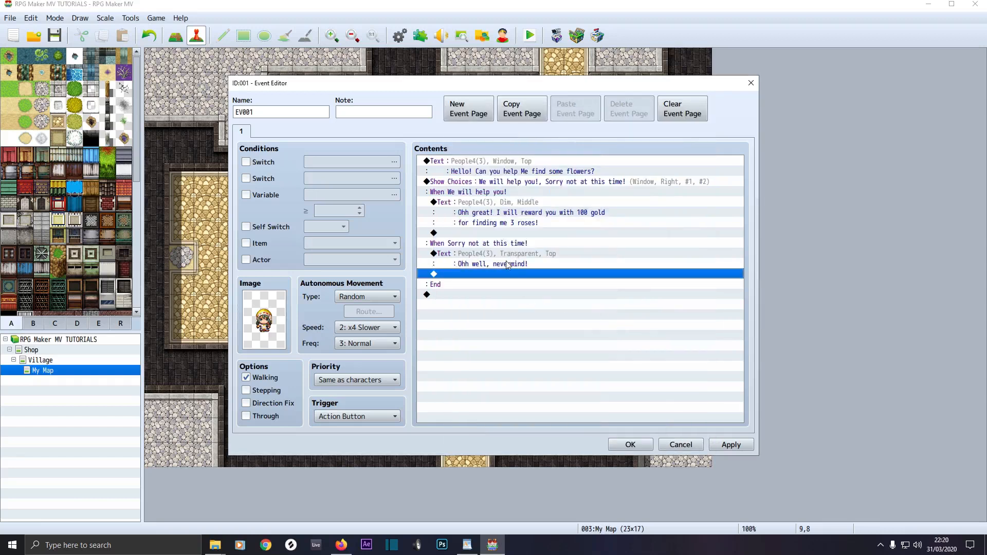
pyautogui.click(467, 243)
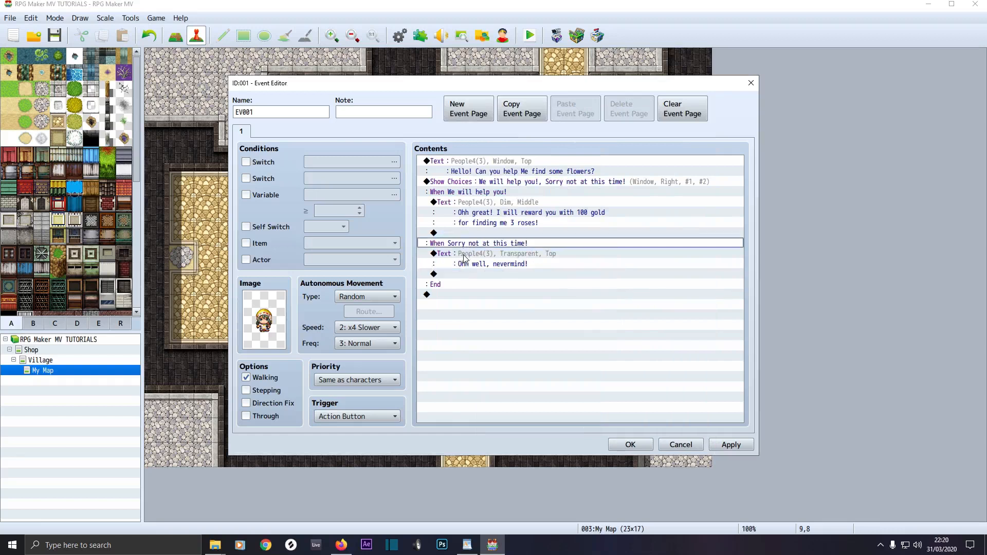
pyautogui.doubleClick(463, 255)
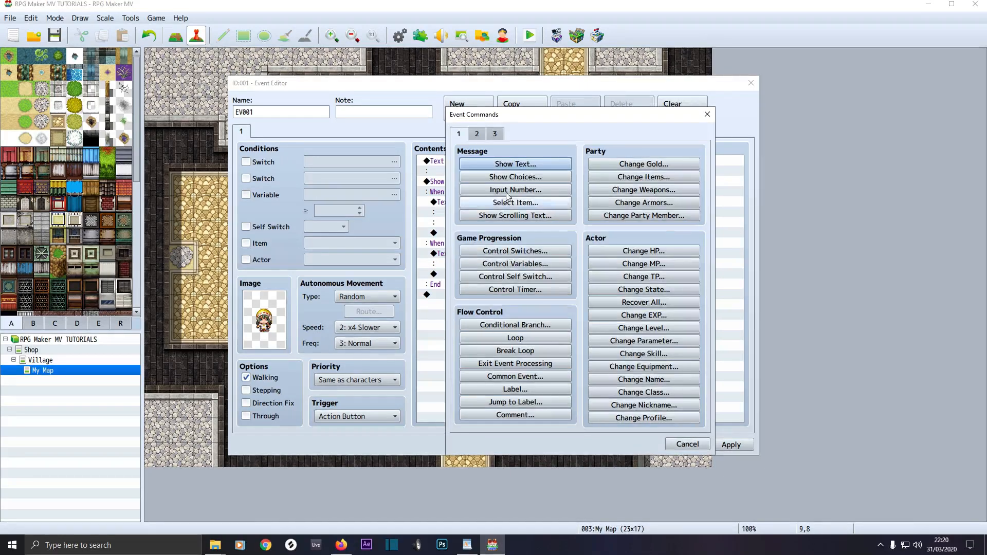
pyautogui.click(477, 135)
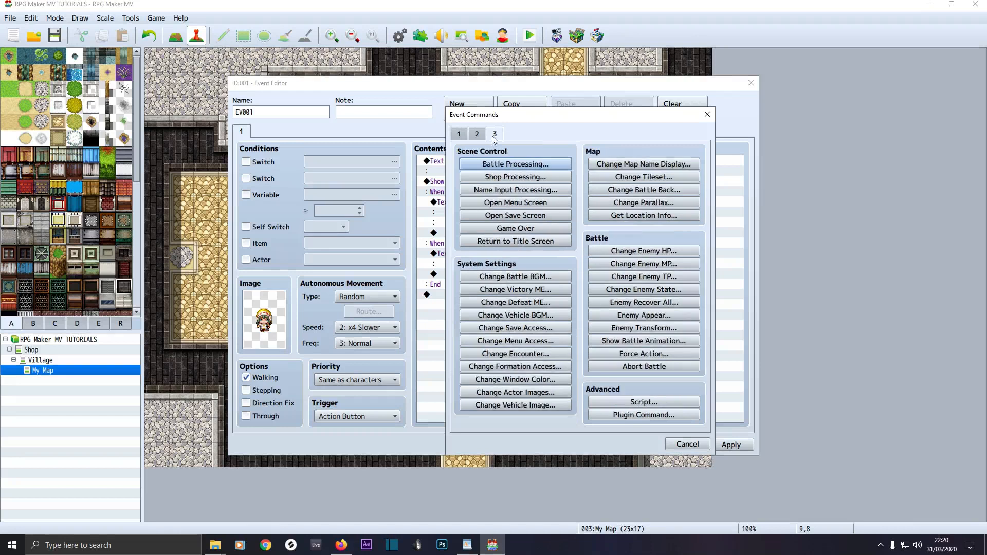
pyautogui.click(701, 446)
# Change the window position of the "Ohh well, nevermind!" message to Bottom
pyautogui.doubleClick(487, 260)
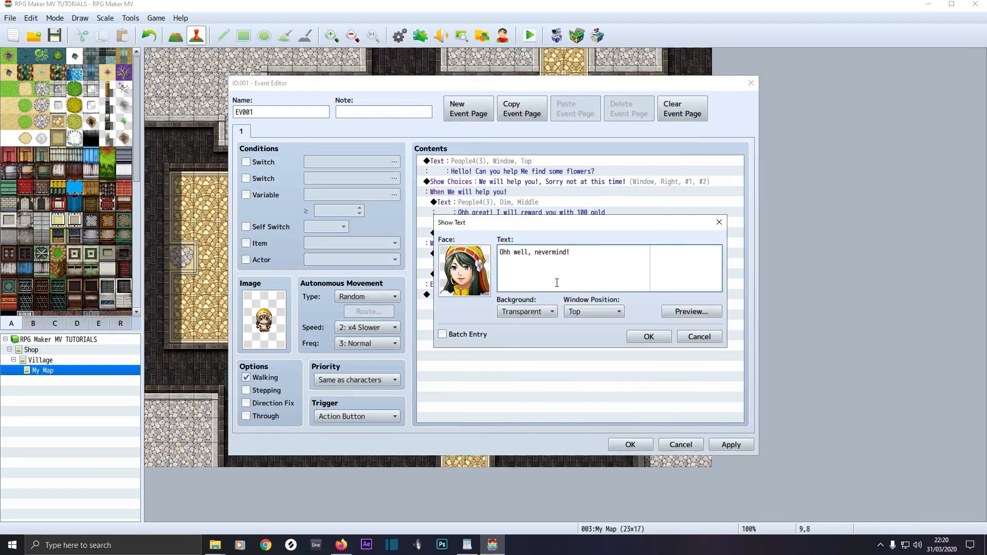
pyautogui.click(568, 312)
pyautogui.click(583, 347)
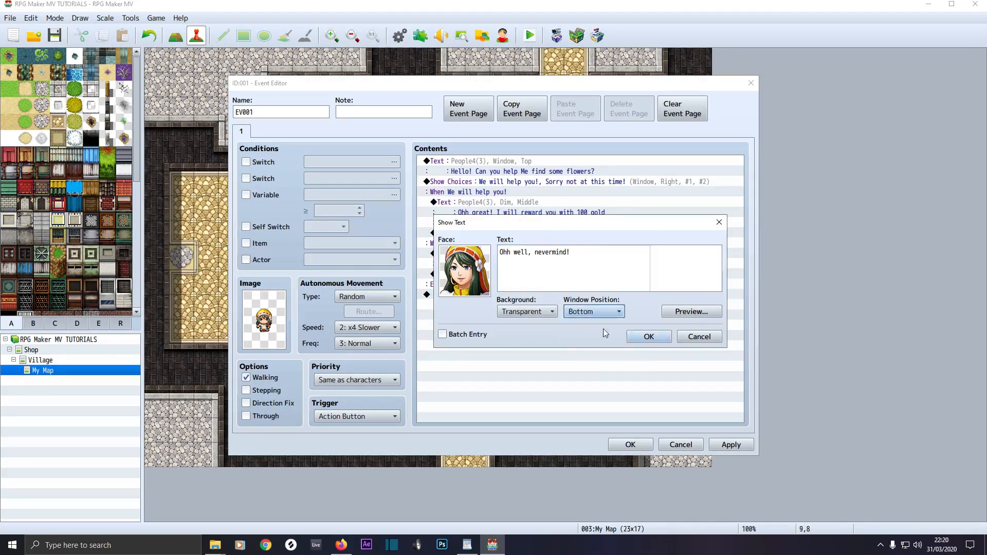
pyautogui.click(642, 339)
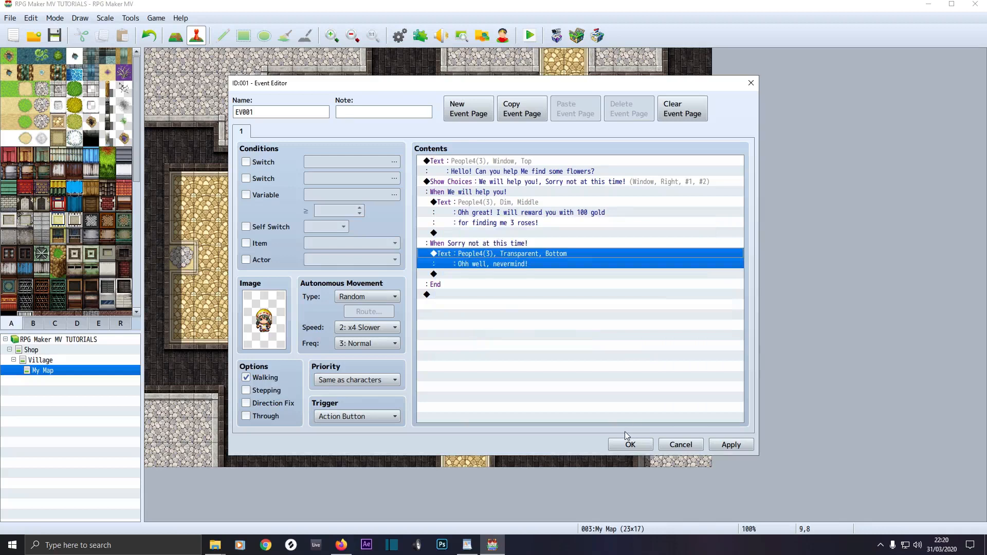
# Apply the changes to the character event, close its editor and start a playtest with a new game
pyautogui.click(724, 445)
pyautogui.click(632, 445)
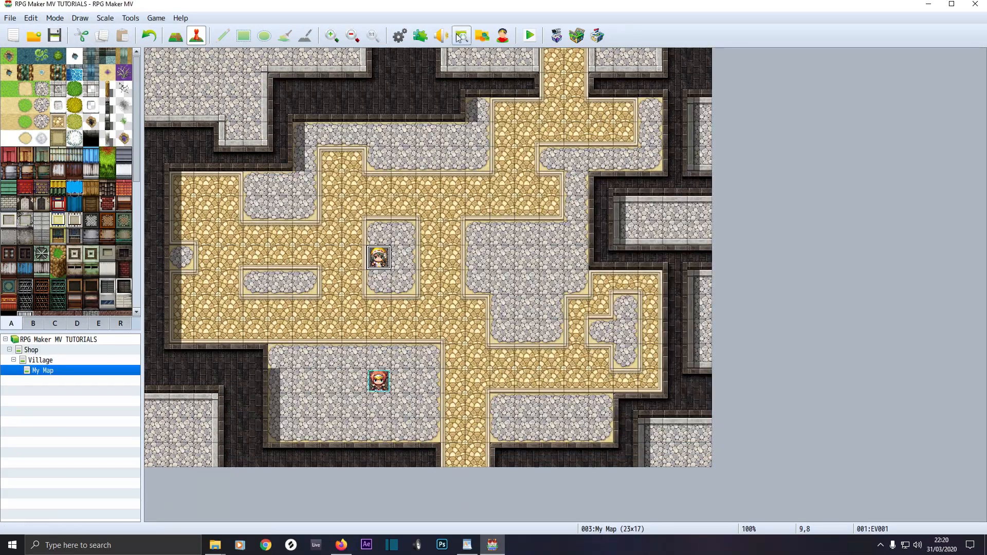
pyautogui.click(532, 36)
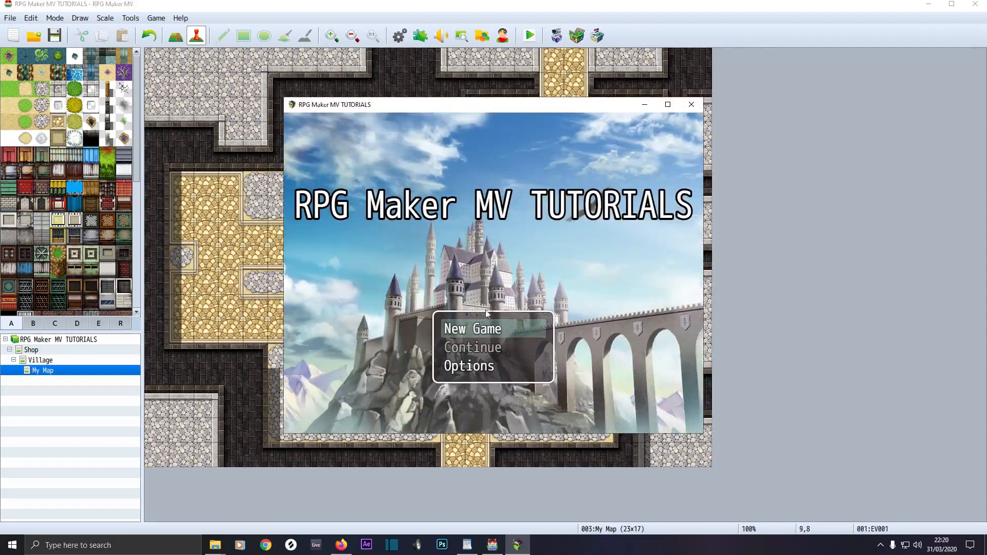
pyautogui.click(479, 327)
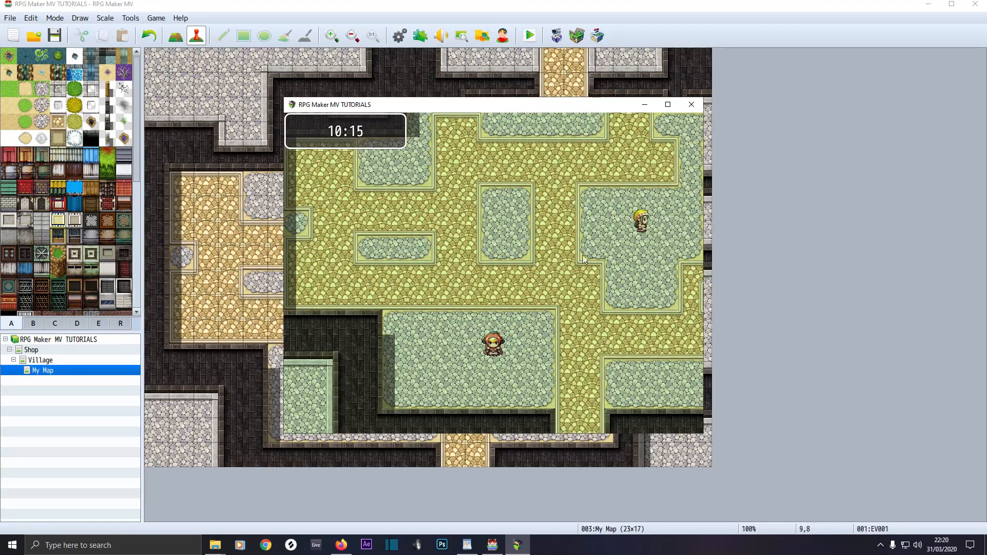
# Walk the party to the wandering character, talk to her and test the "We will help you!" reply
pyautogui.click(583, 297)
pyautogui.click(538, 215)
pyautogui.click(536, 206)
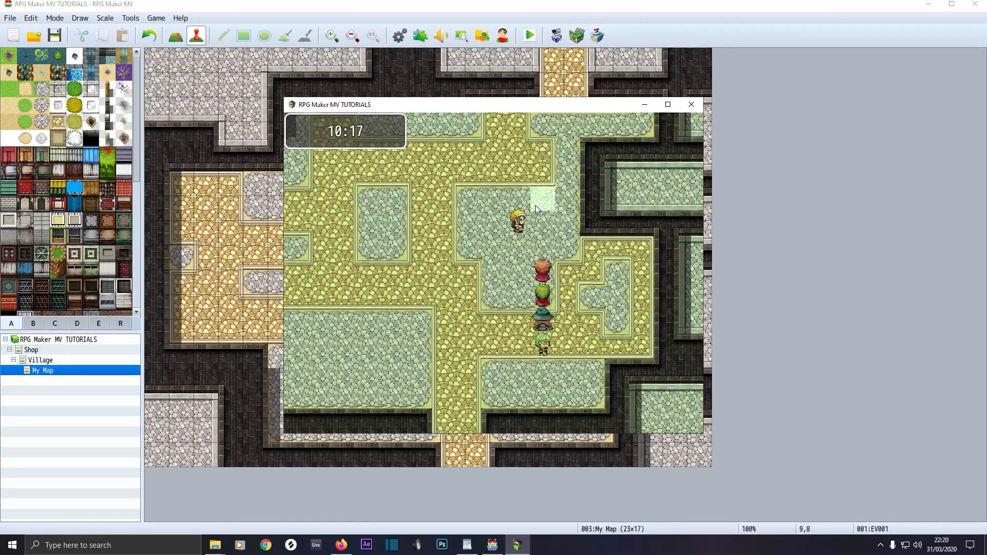
pyautogui.click(521, 290)
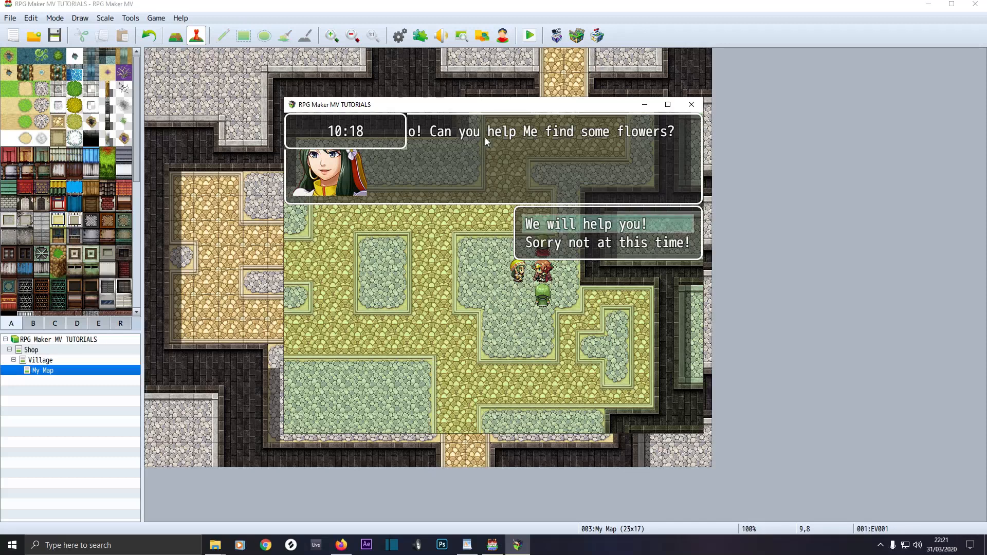
pyautogui.click(563, 229)
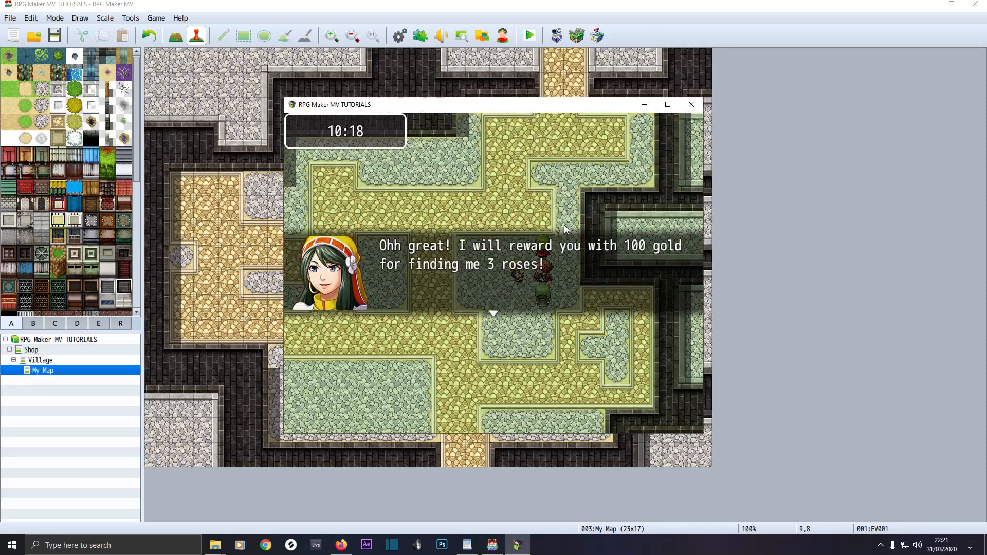
pyautogui.click(561, 240)
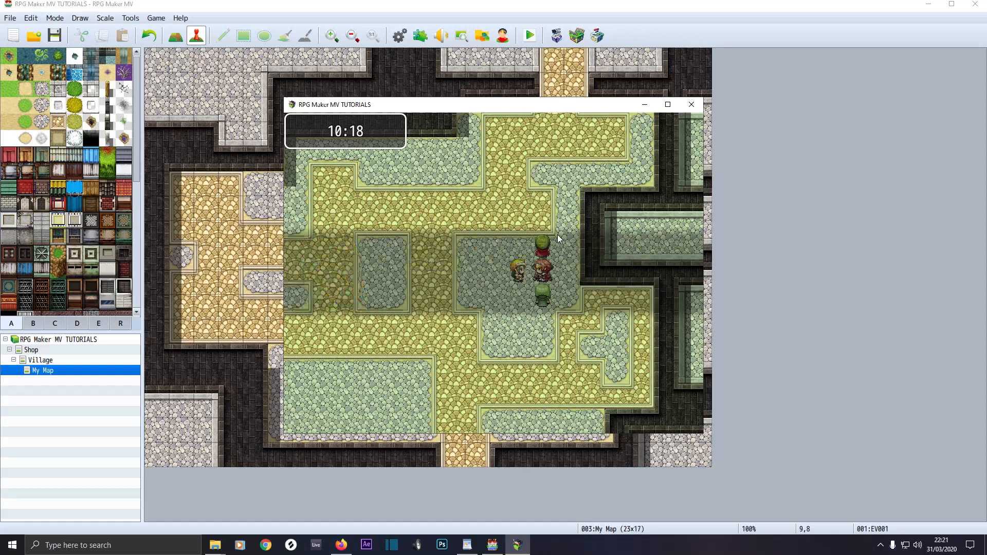
# Talk to the character again to test the "Sorry not at this time!" reply, and end the playtest
pyautogui.click(517, 271)
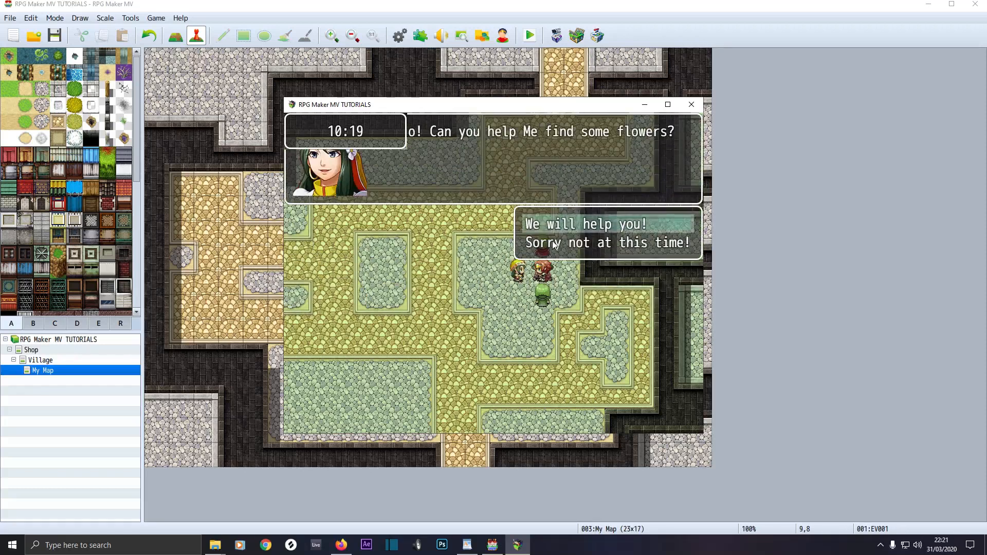
pyautogui.click(551, 242)
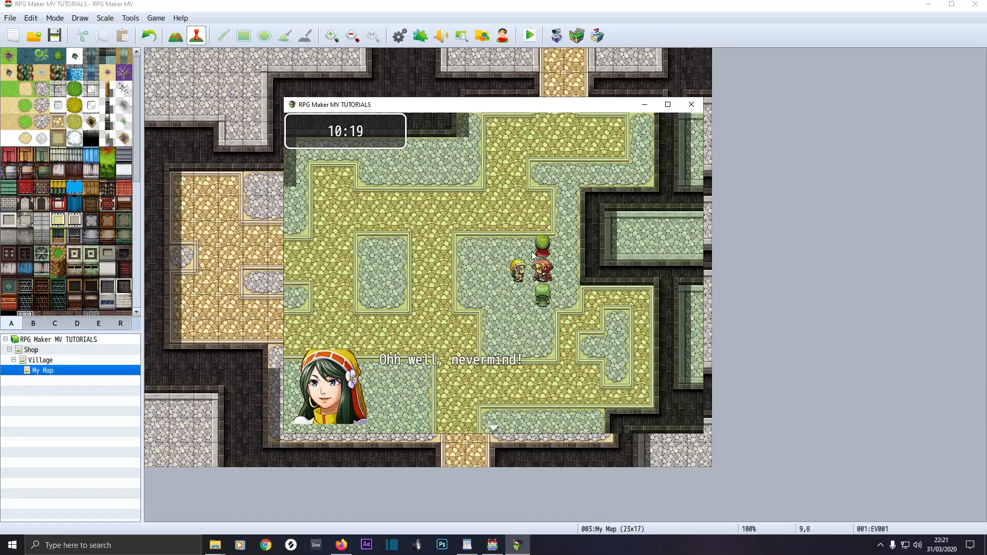
pyautogui.click(533, 255)
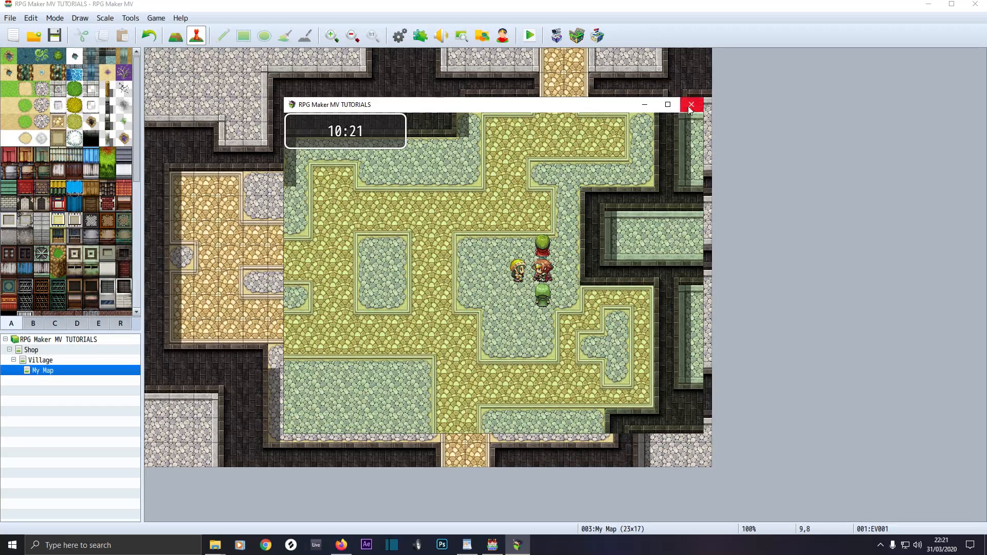
pyautogui.click(516, 271)
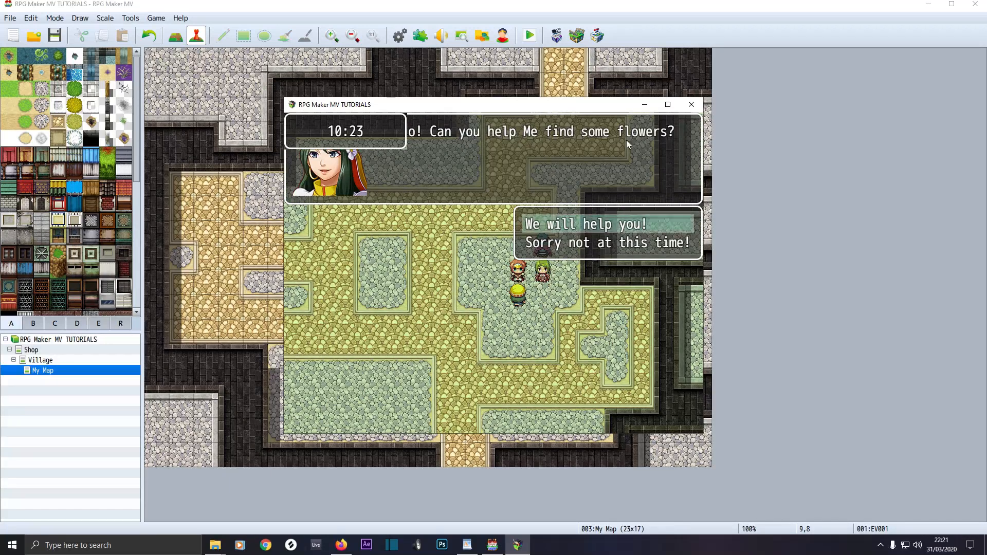
pyautogui.click(690, 104)
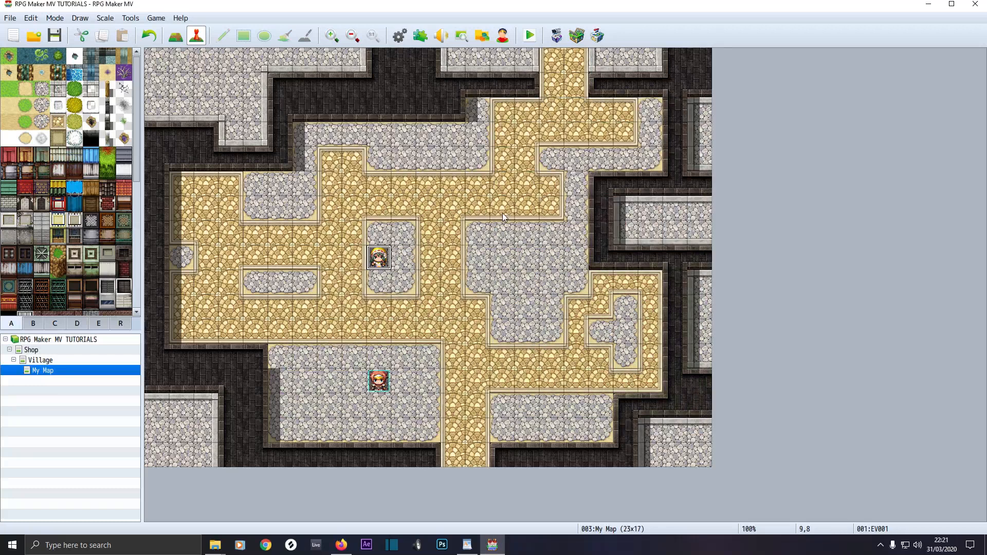